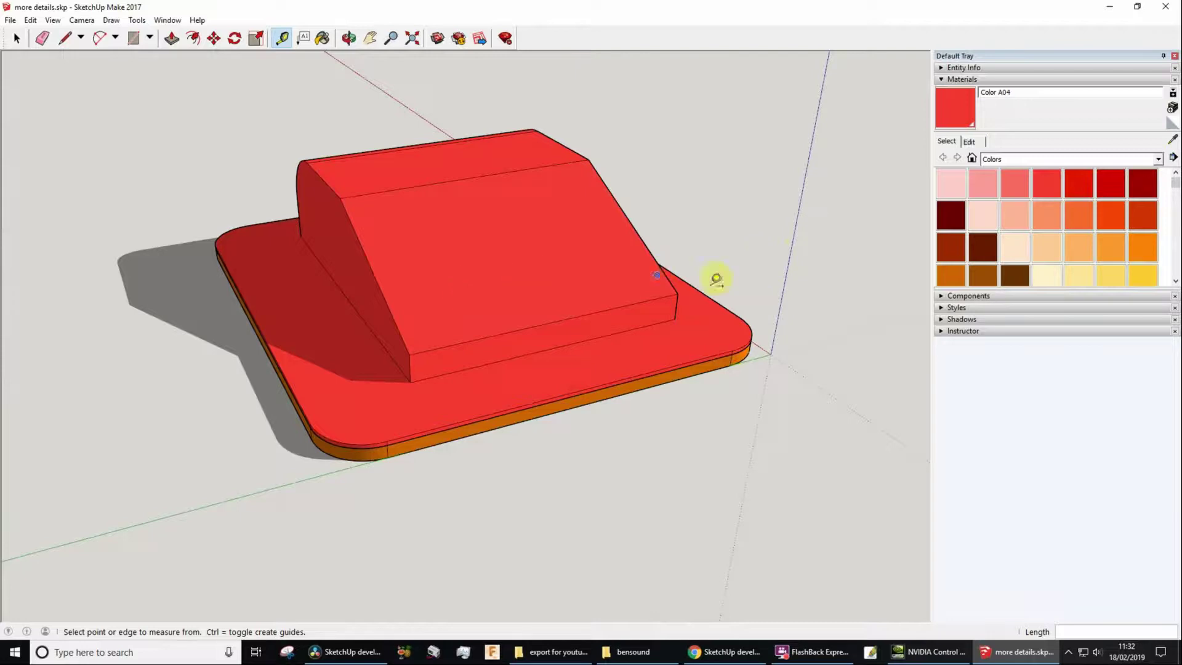
- Place two guide lines across the red block's flat top face, each 20 mm in from one of its side edges
middle_click_drag(750, 253, 307, 303)
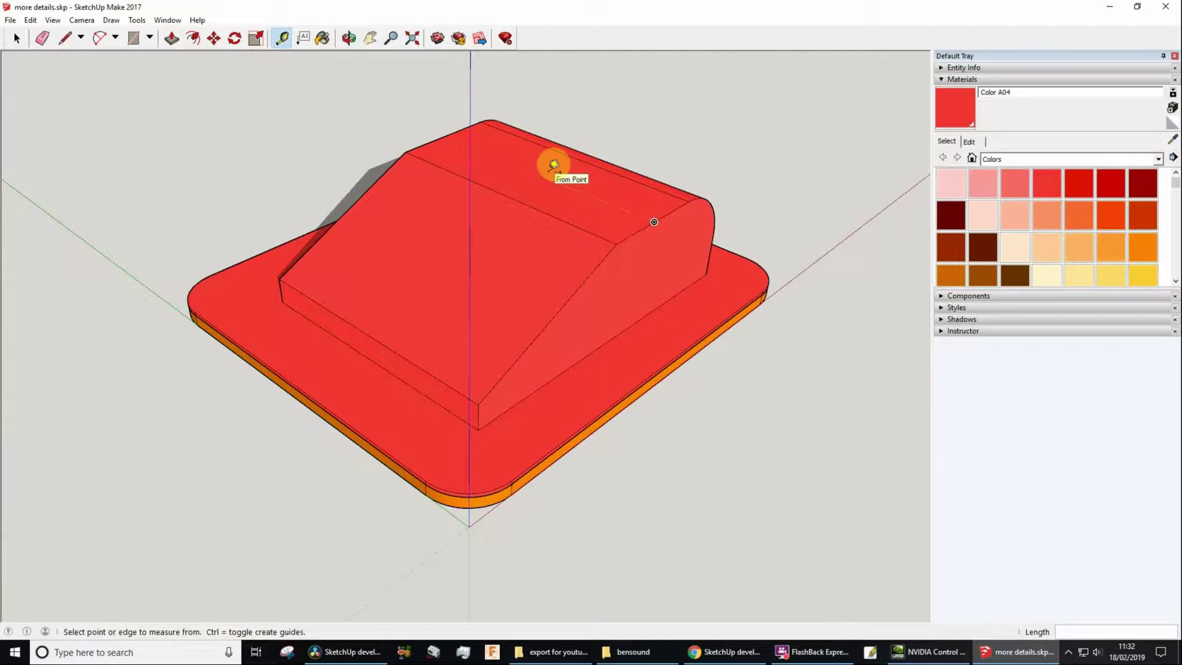
key("space")
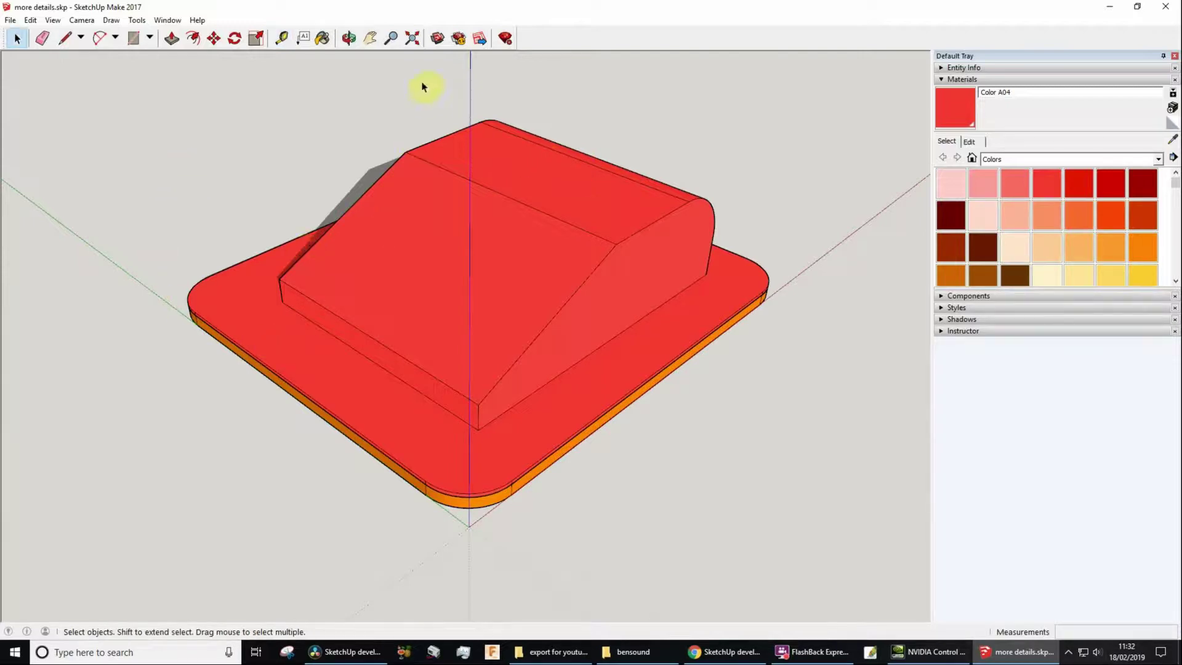
key("t")
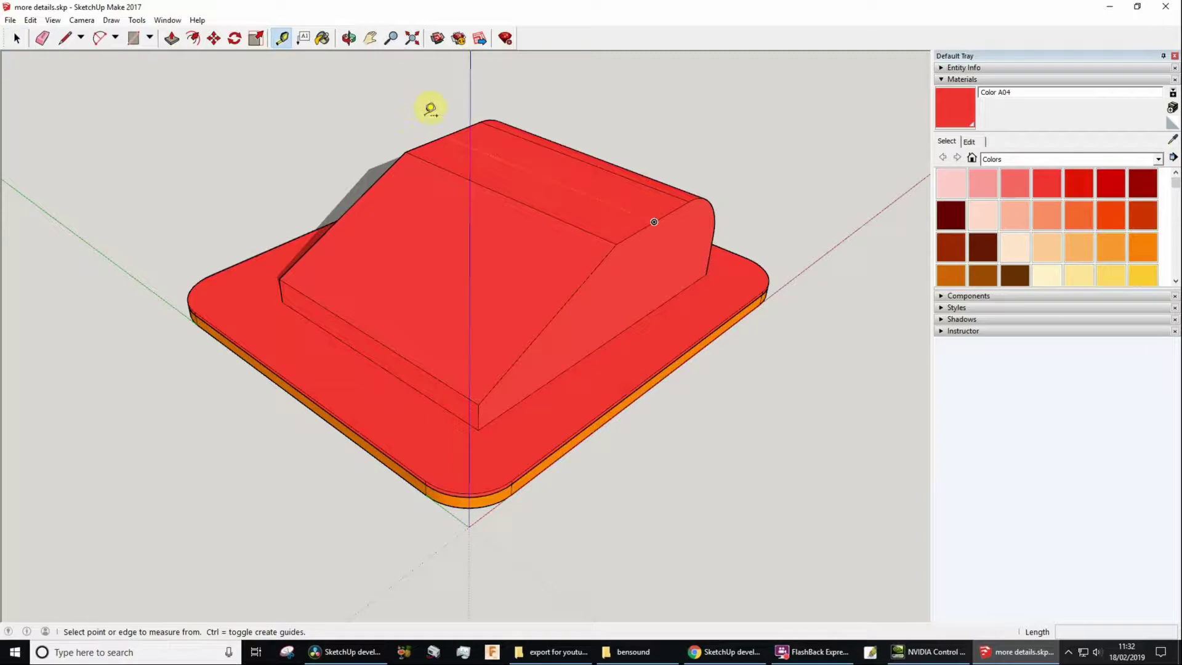
left_click(629, 236)
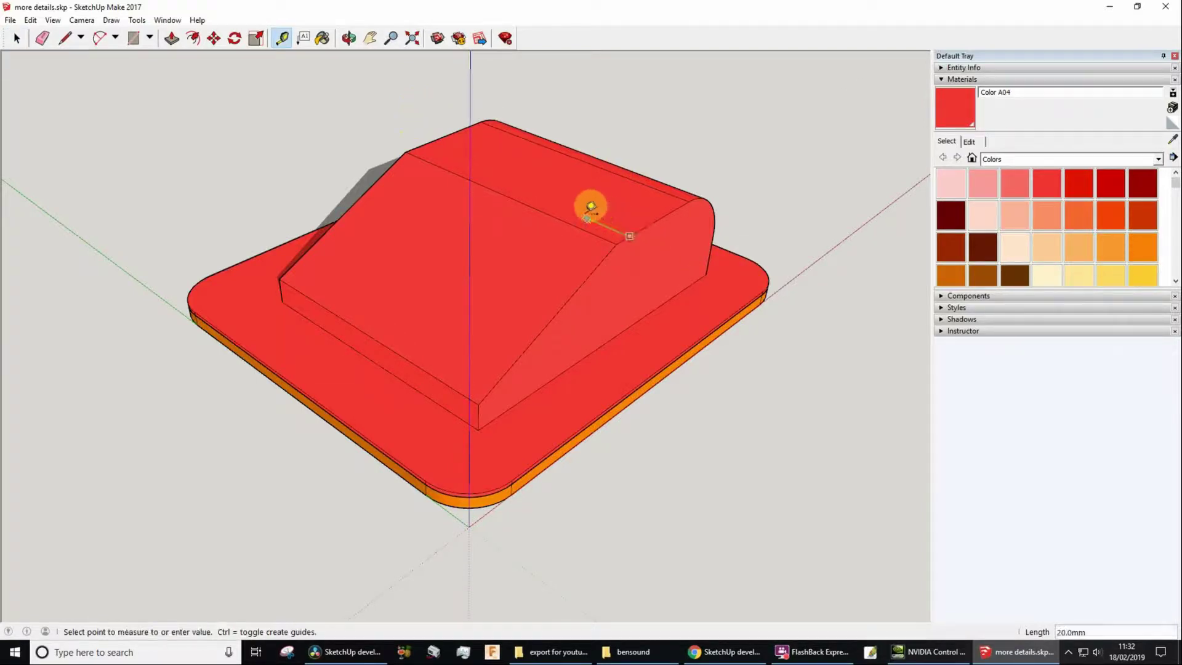
left_click(585, 206)
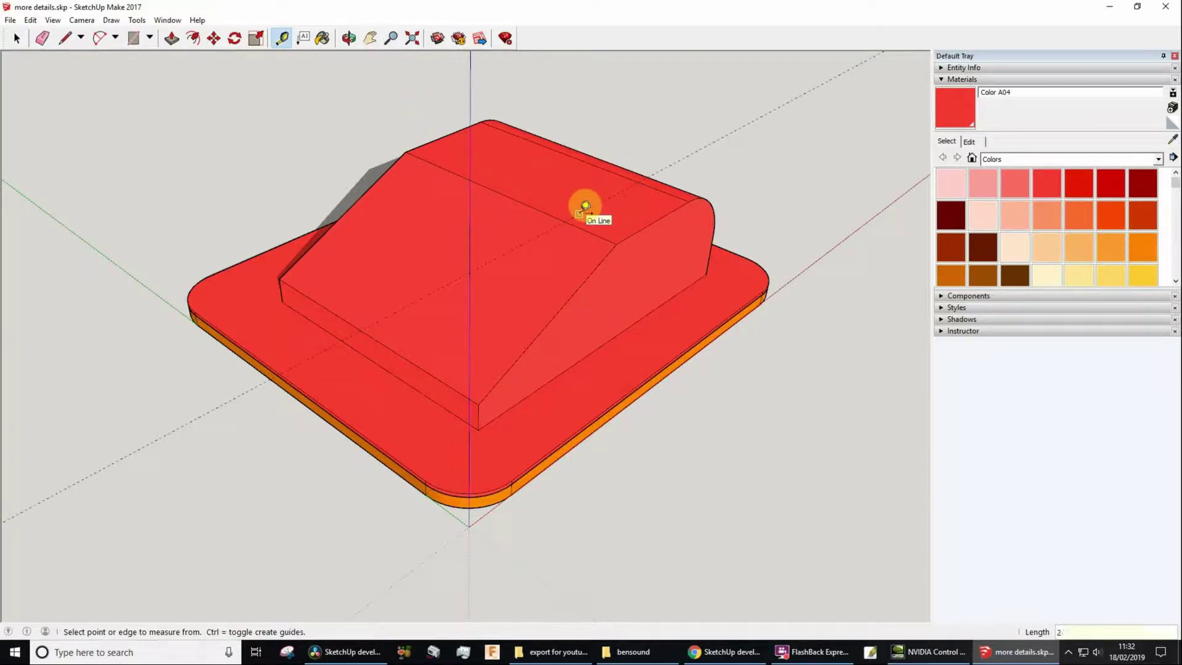
left_click(414, 148)
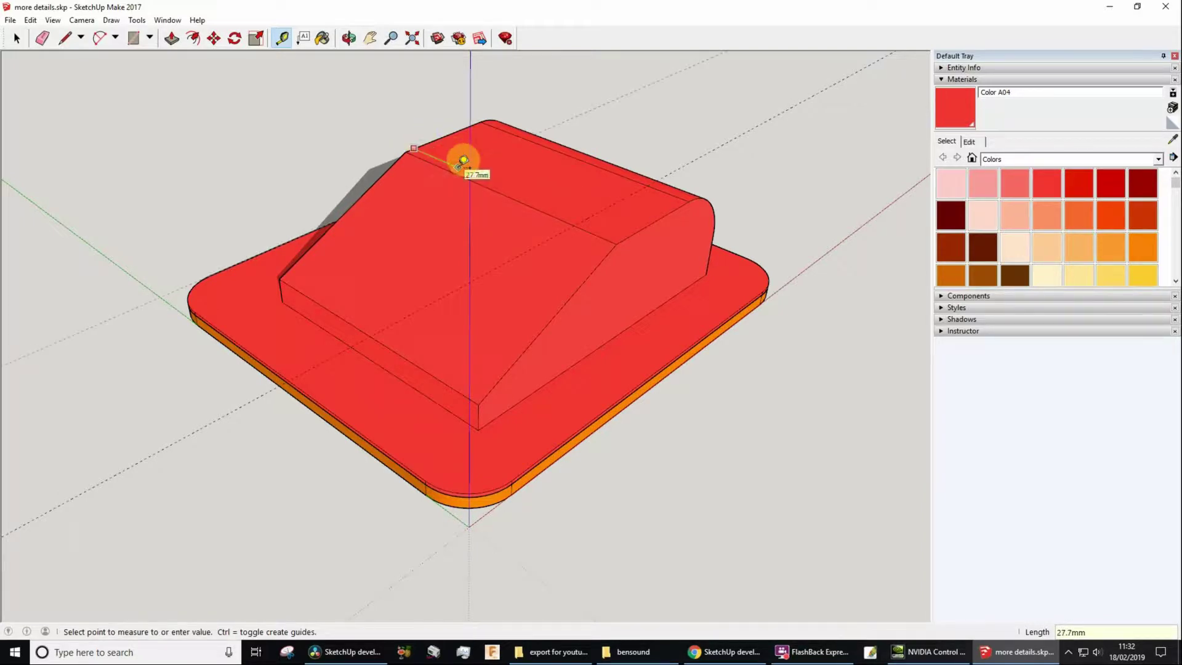
left_click(463, 161)
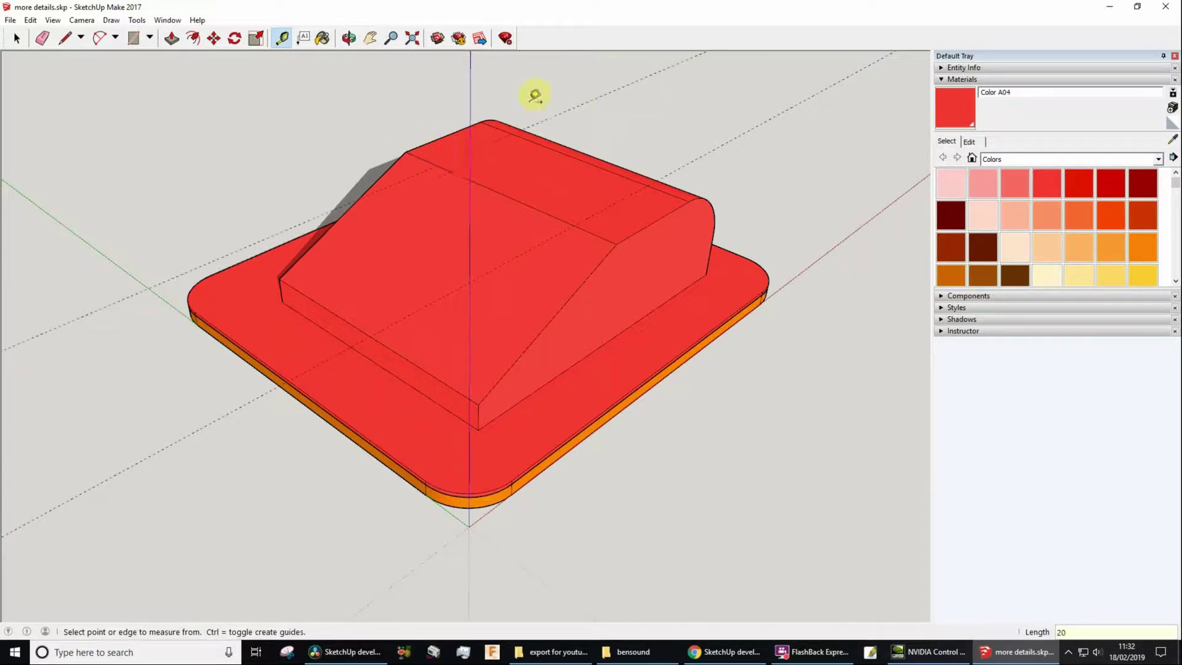
- Add two lengthwise guide lines on the flat top face, offset inward from its front and rear edges
left_click(535, 209)
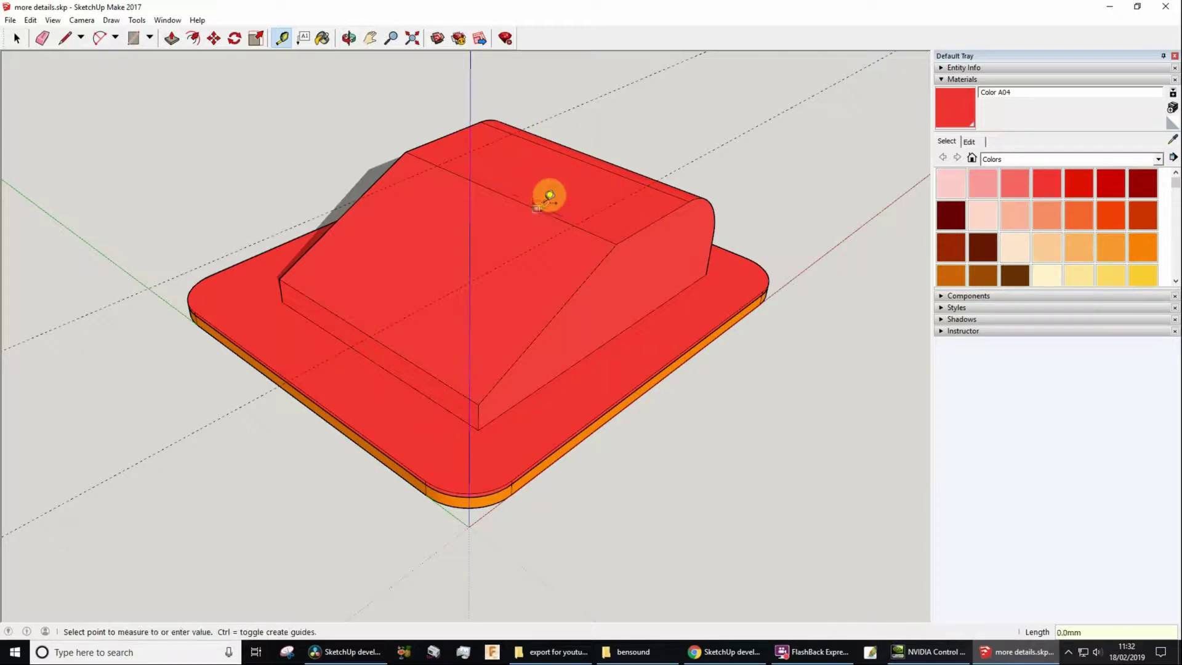
left_click(550, 188)
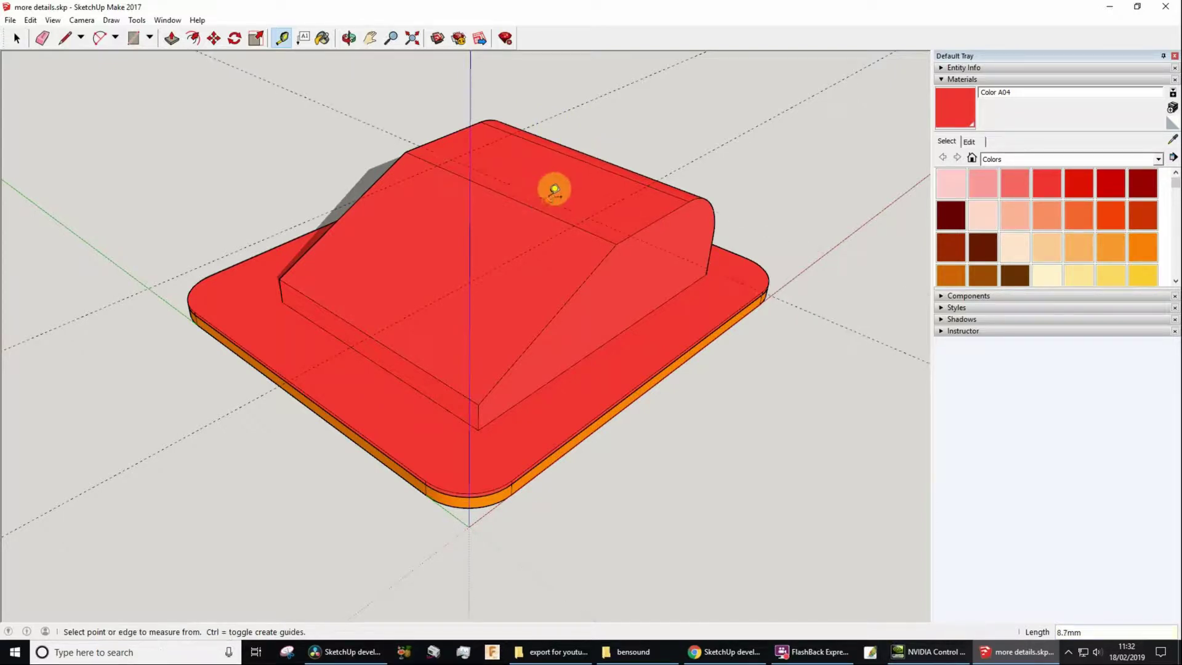
left_click(606, 166)
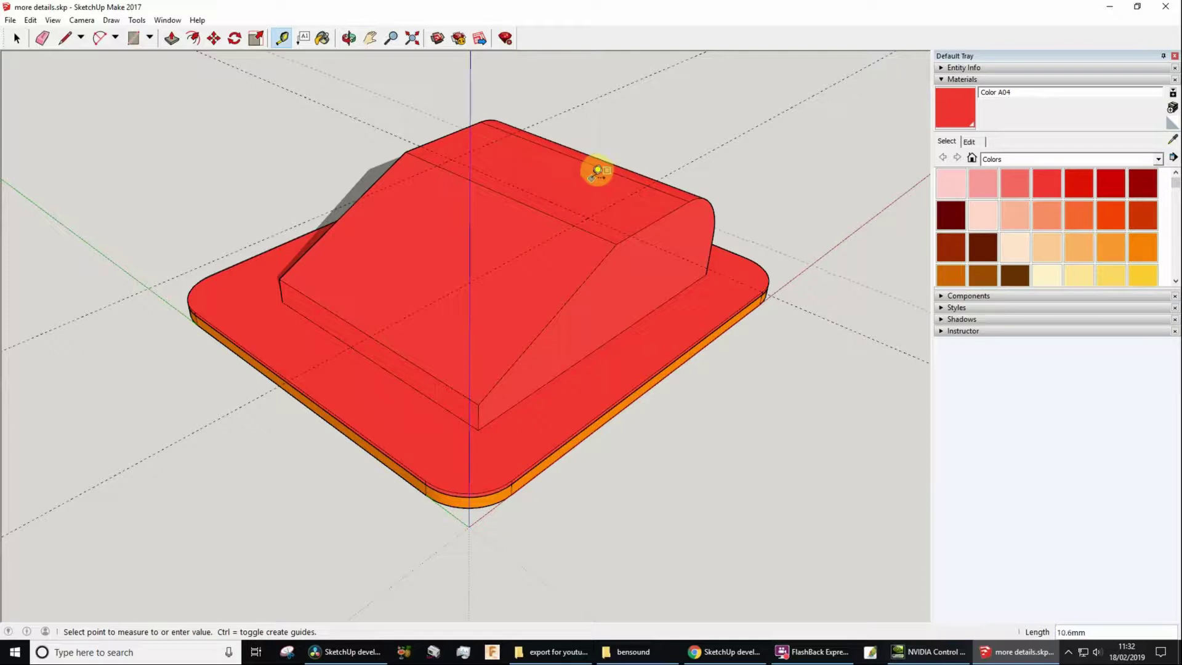
left_click(596, 171)
scroll(511, 165, "up", 4)
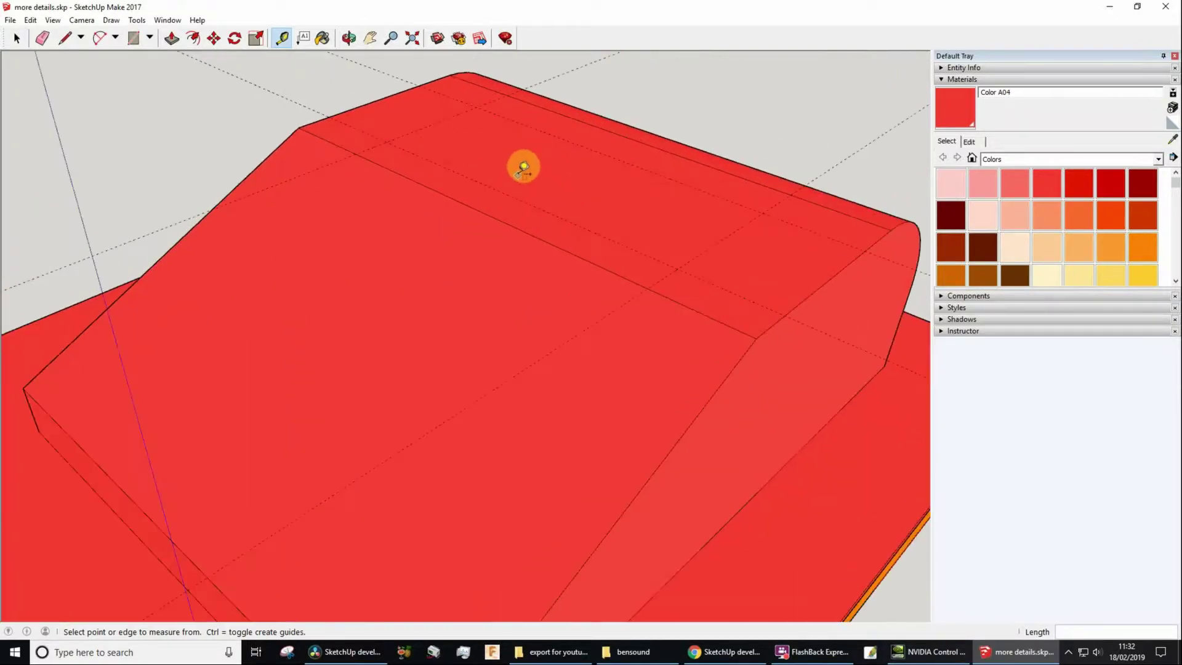
- Draw a 75 x 28.2 mm rectangle on the top face between opposite guide intersections
key("r")
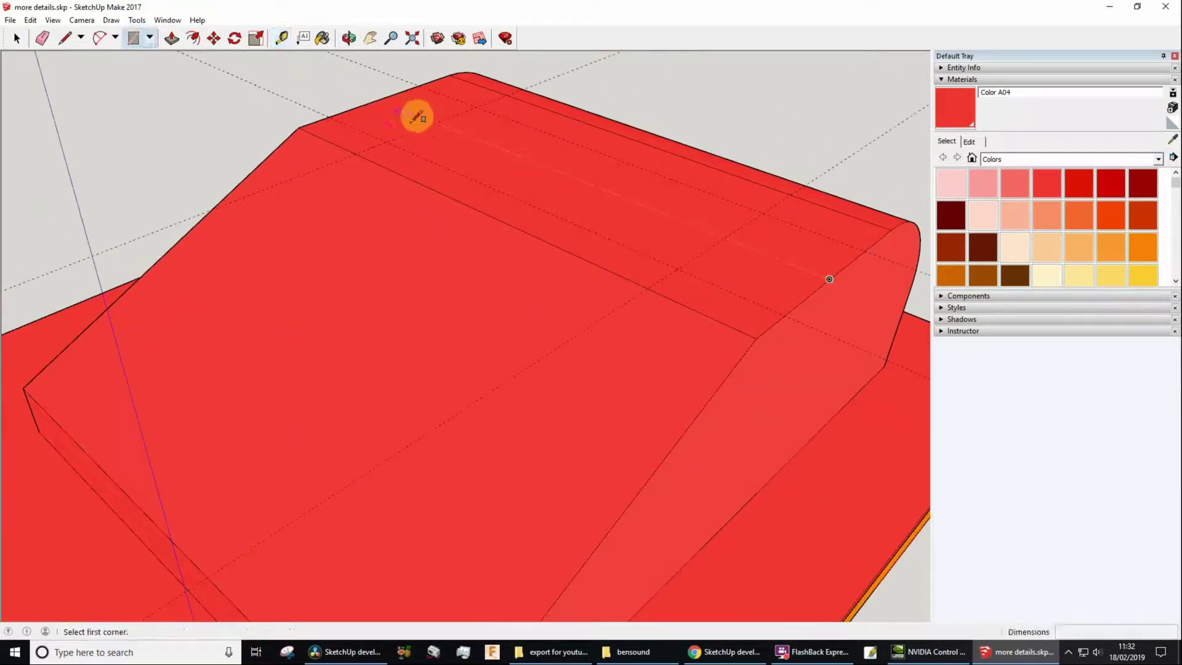
left_click(387, 142)
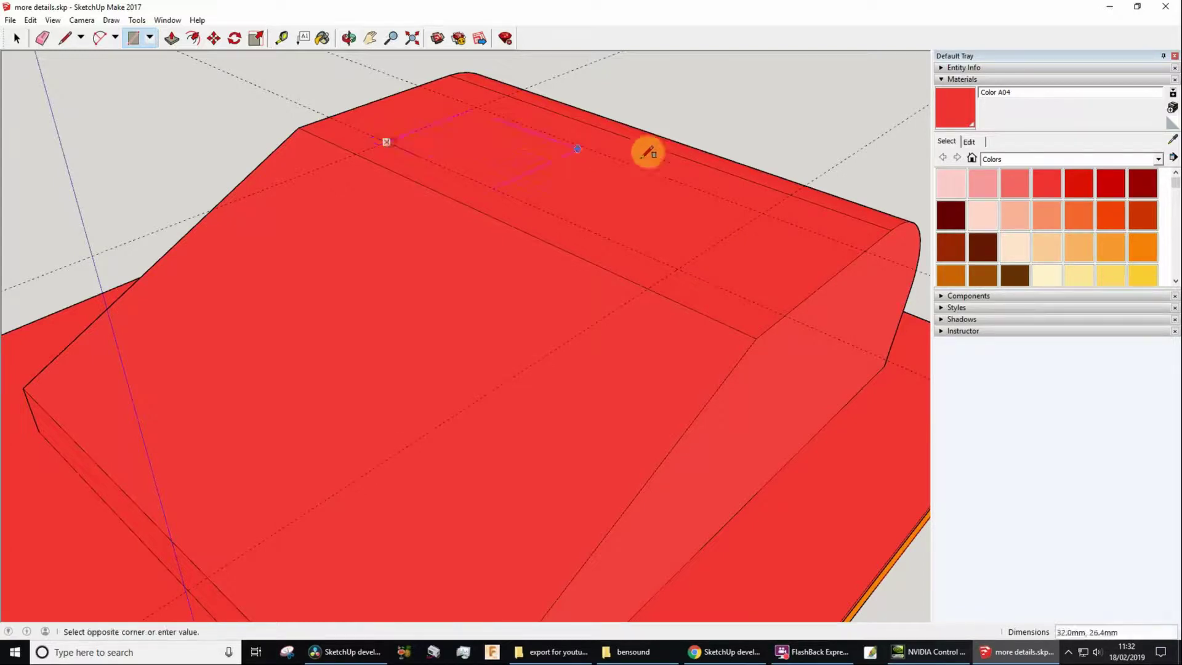
left_click(763, 212)
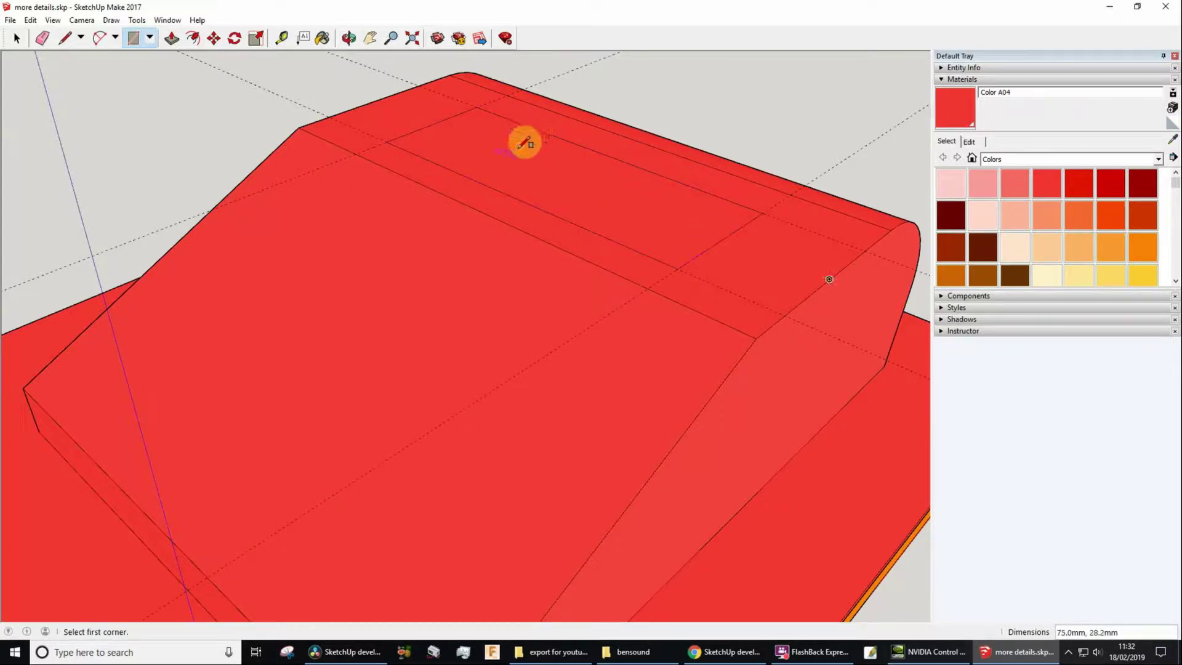
- Raise the rectangle on the top face by 3 mm with Push/Pull
key("p")
left_click(553, 166)
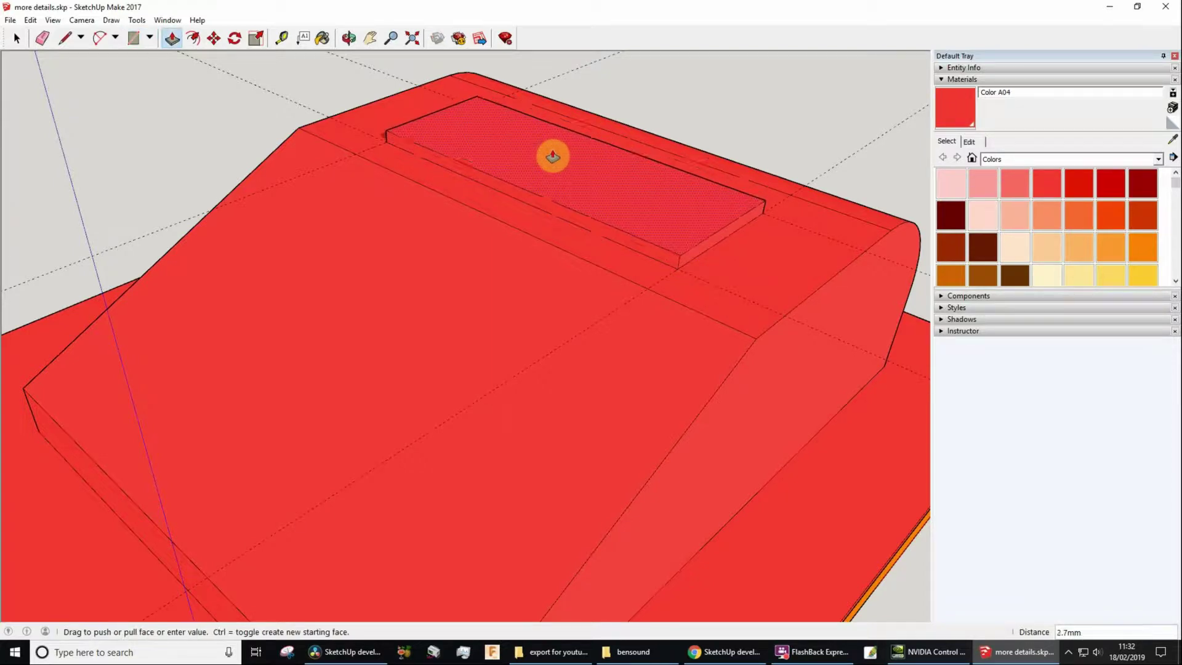
left_click(551, 92)
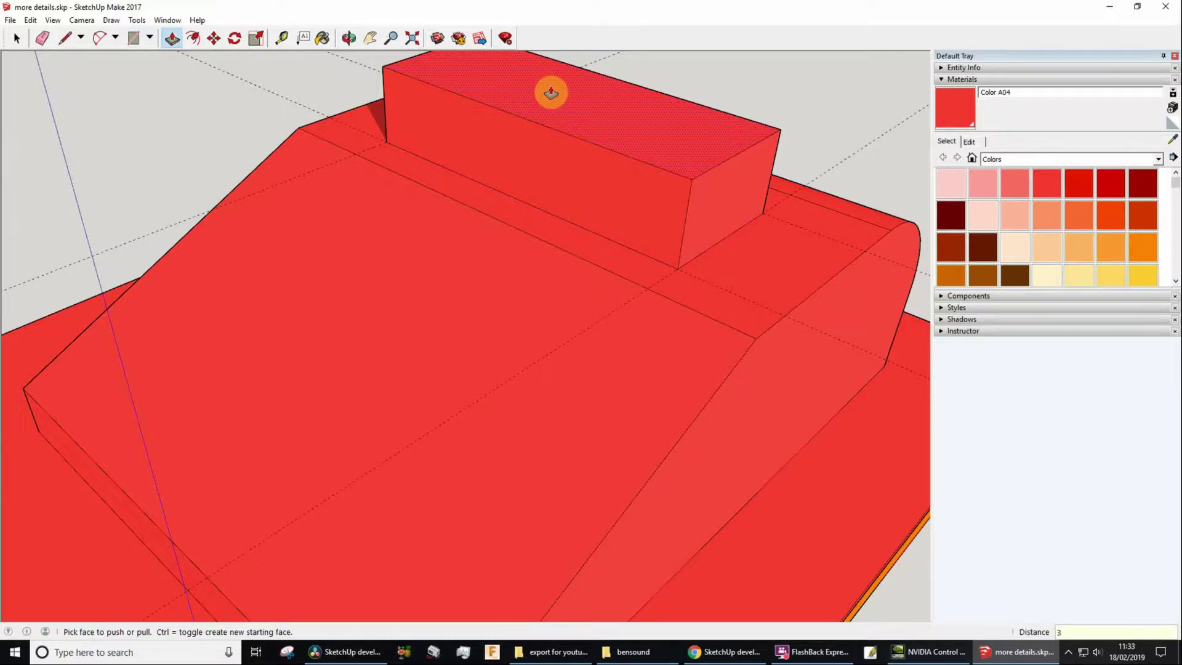
type("3")
key("Return")
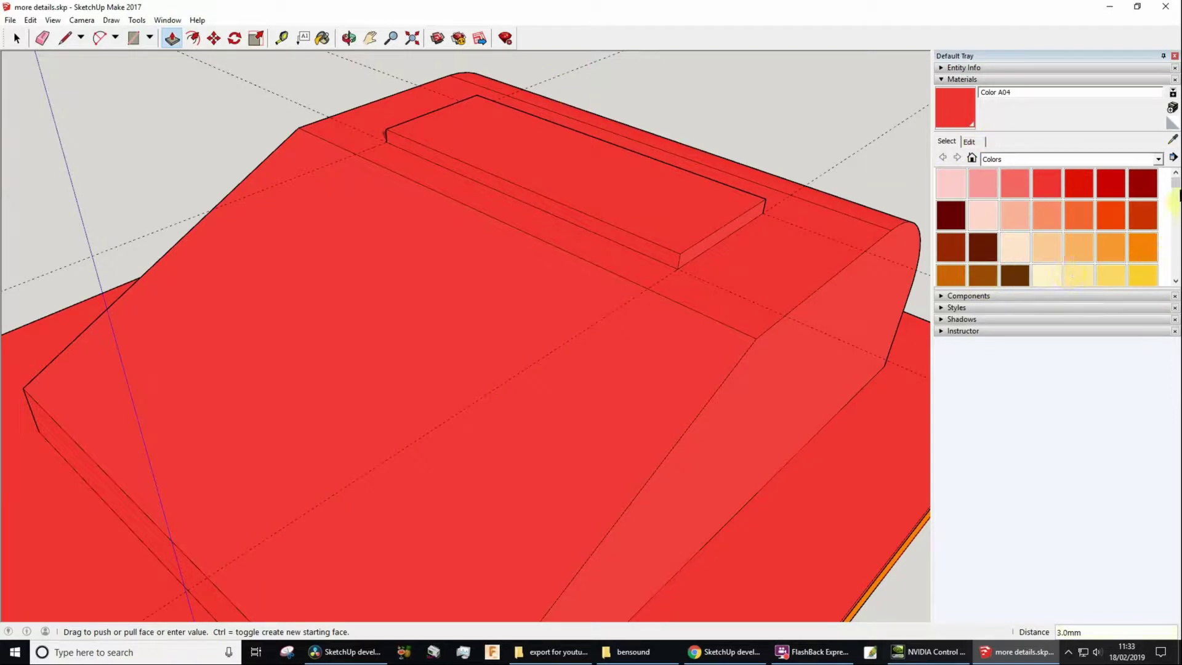
- Paint the raised panel's top and side faces green with Color F07
left_click_drag(1175, 188, 1174, 209)
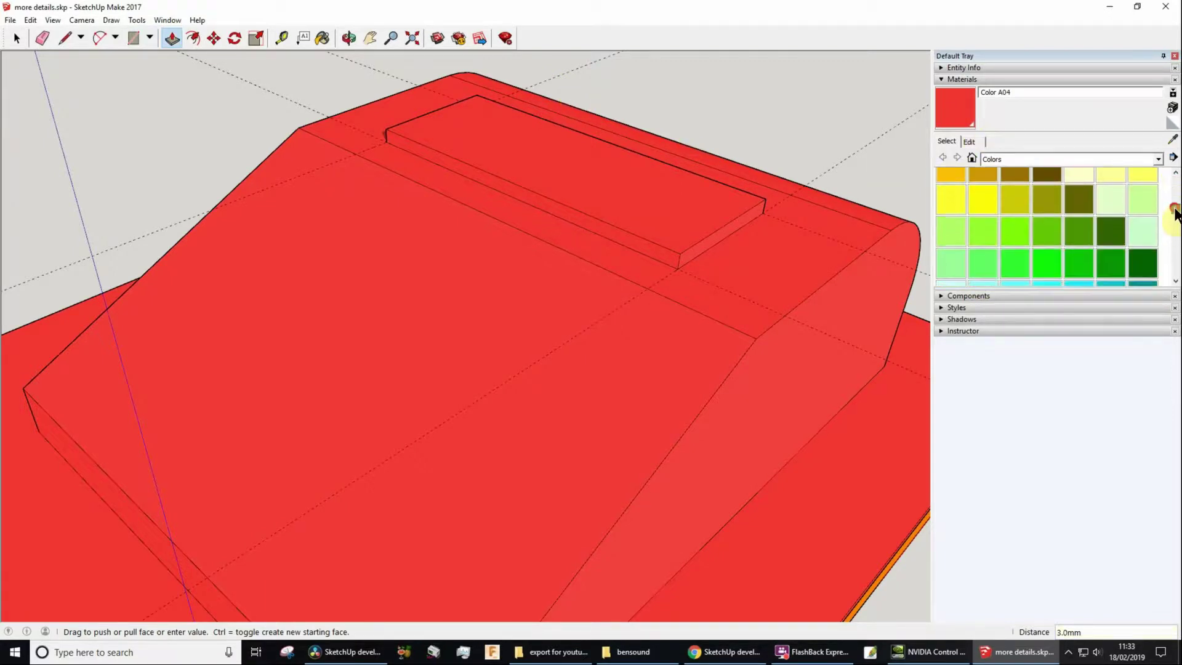
left_click(1079, 231)
left_click(618, 203)
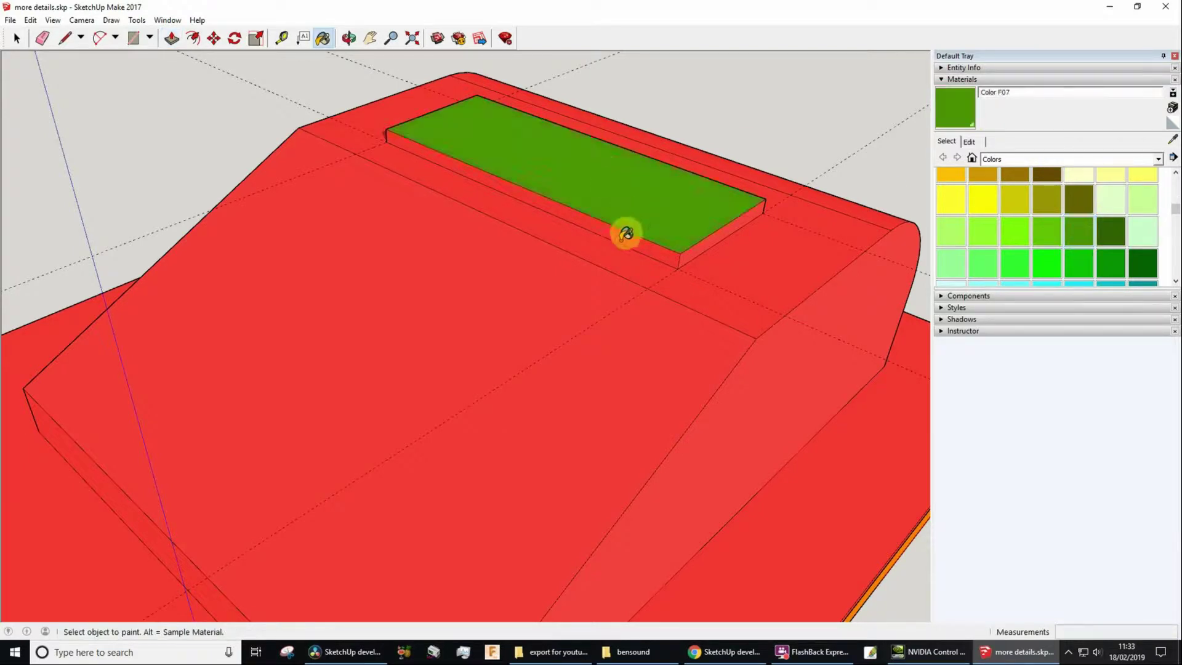
left_click(707, 245)
mouse_move(800, 203)
middle_mouse_down()
mouse_move(696, 221)
mouse_move(283, 170)
middle_mouse_up()
mouse_move(674, 150)
middle_mouse_down()
mouse_move(602, 190)
mouse_move(199, 184)
mouse_move(520, 148)
mouse_move(449, 164)
mouse_move(474, 153)
middle_mouse_up()
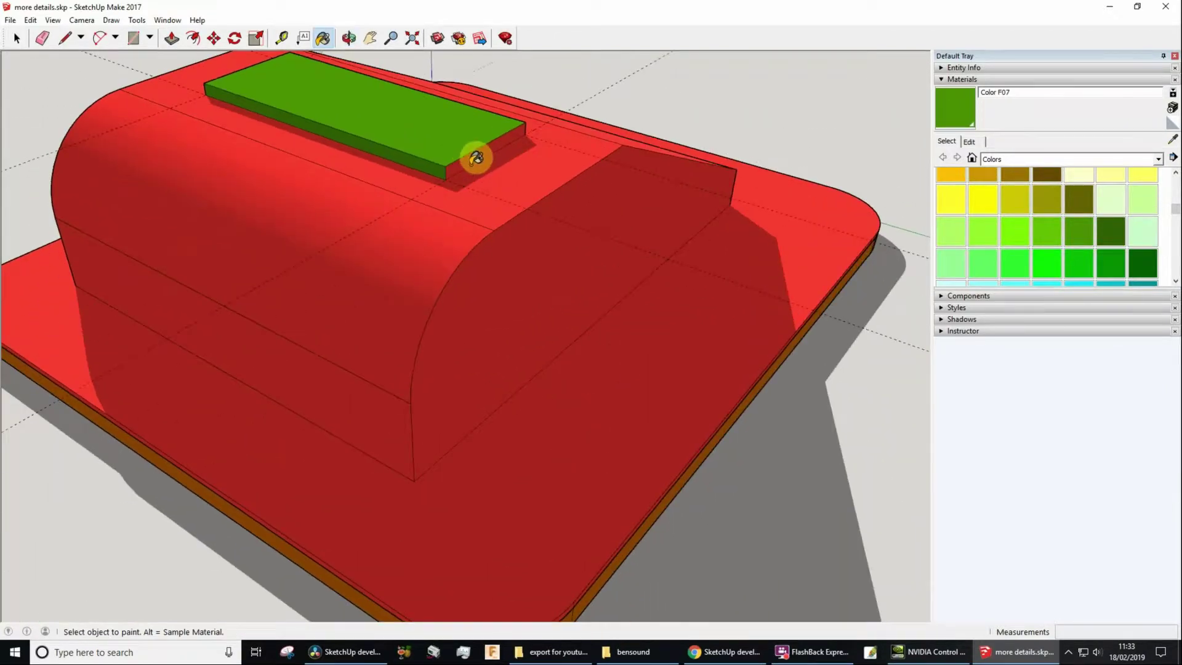
left_click(943, 79)
left_click(944, 79)
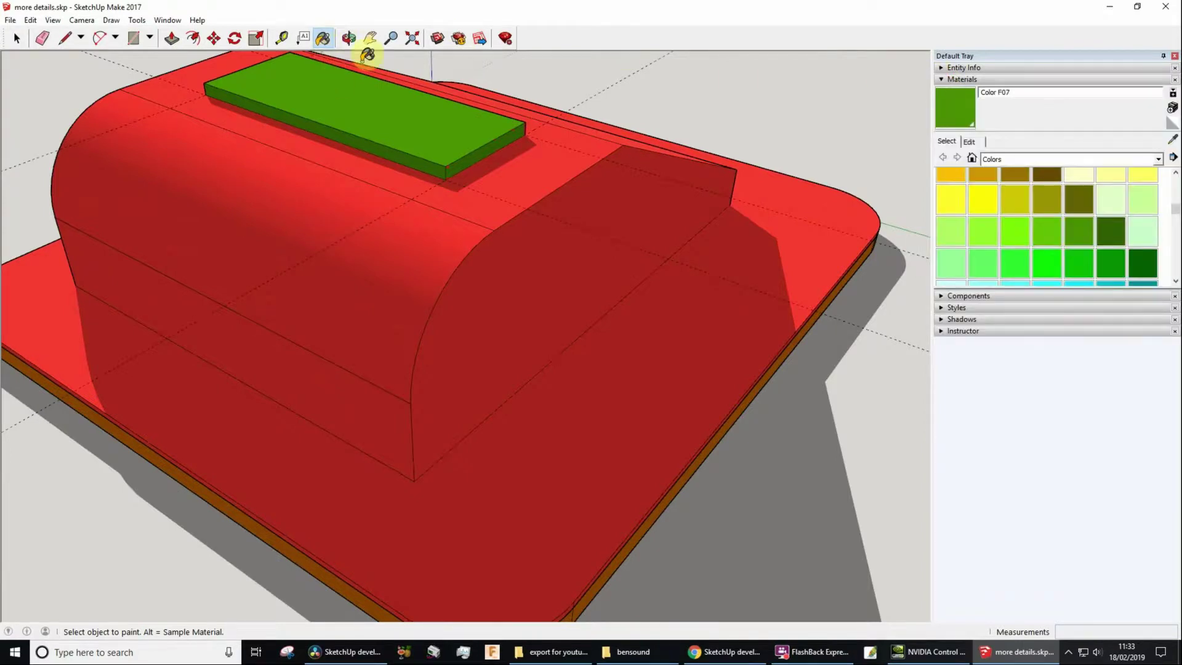
left_click(168, 20)
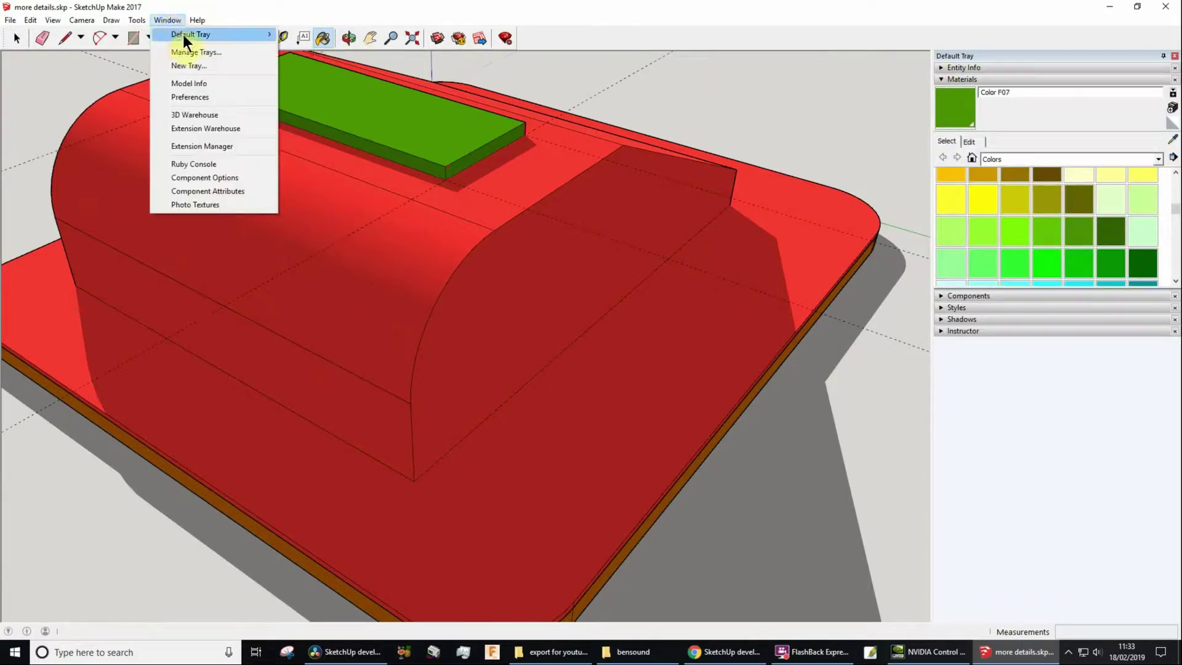
mouse_move(183, 34)
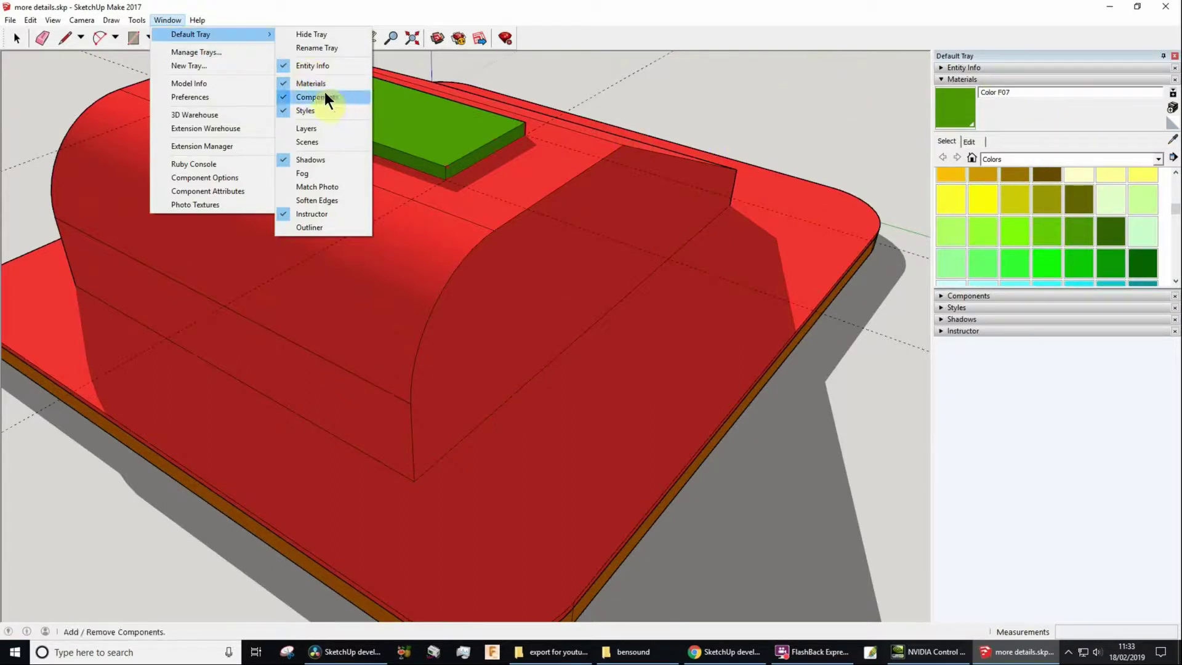
left_click(206, 9)
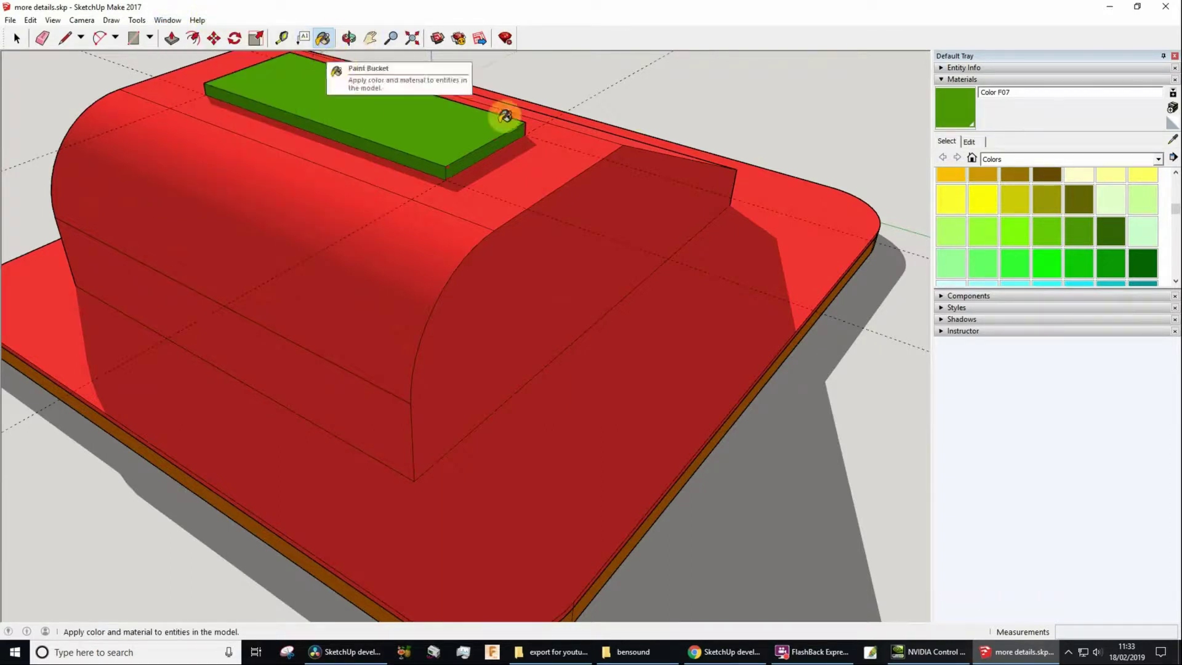
- Revert the model to its last saved version, discarding the guides and the green panel
mouse_move(105, 126)
middle_mouse_down()
mouse_move(221, 251)
mouse_move(753, 136)
mouse_move(678, 157)
middle_mouse_up()
mouse_move(285, 201)
middle_mouse_down()
mouse_move(649, 283)
mouse_move(664, 212)
middle_mouse_up()
scroll(660, 202, "down", 3)
middle_click_drag(658, 160, 662, 239)
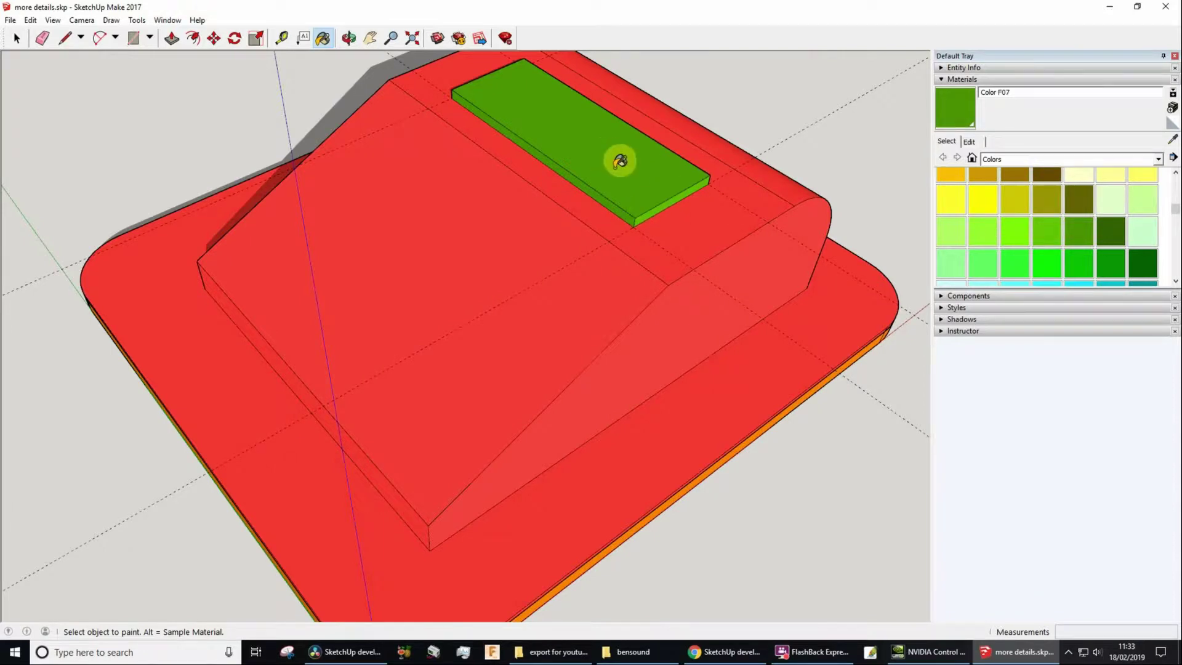
middle_click_drag(593, 211, 609, 211)
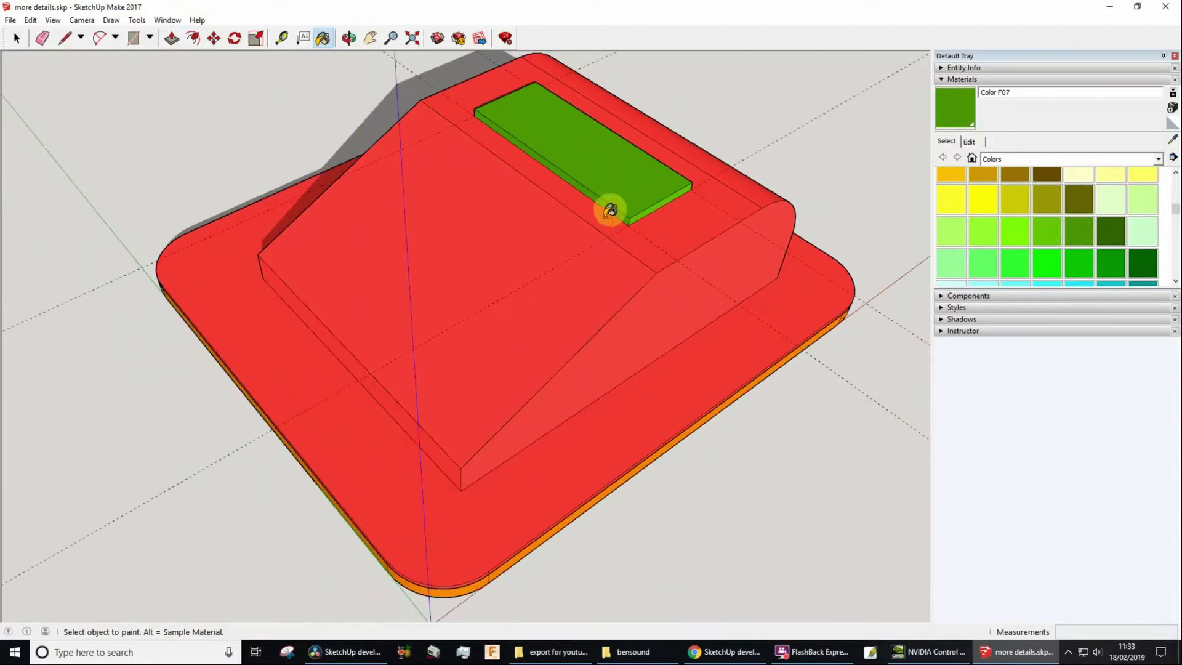
scroll(609, 211, "down", 1)
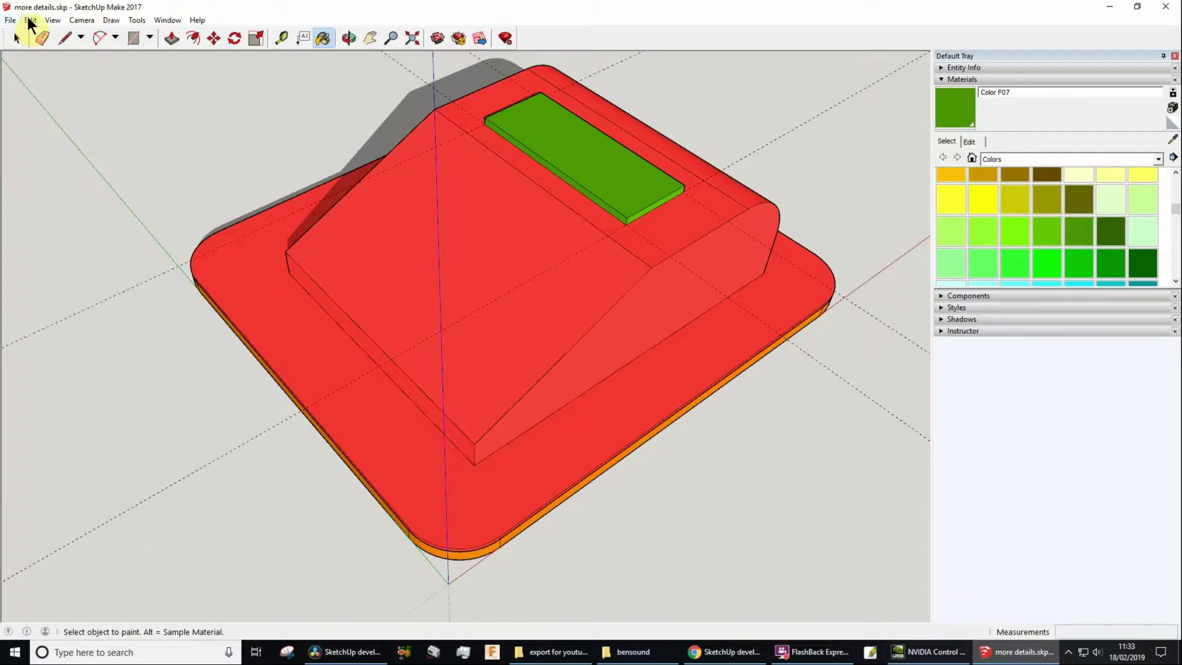
left_click(10, 19)
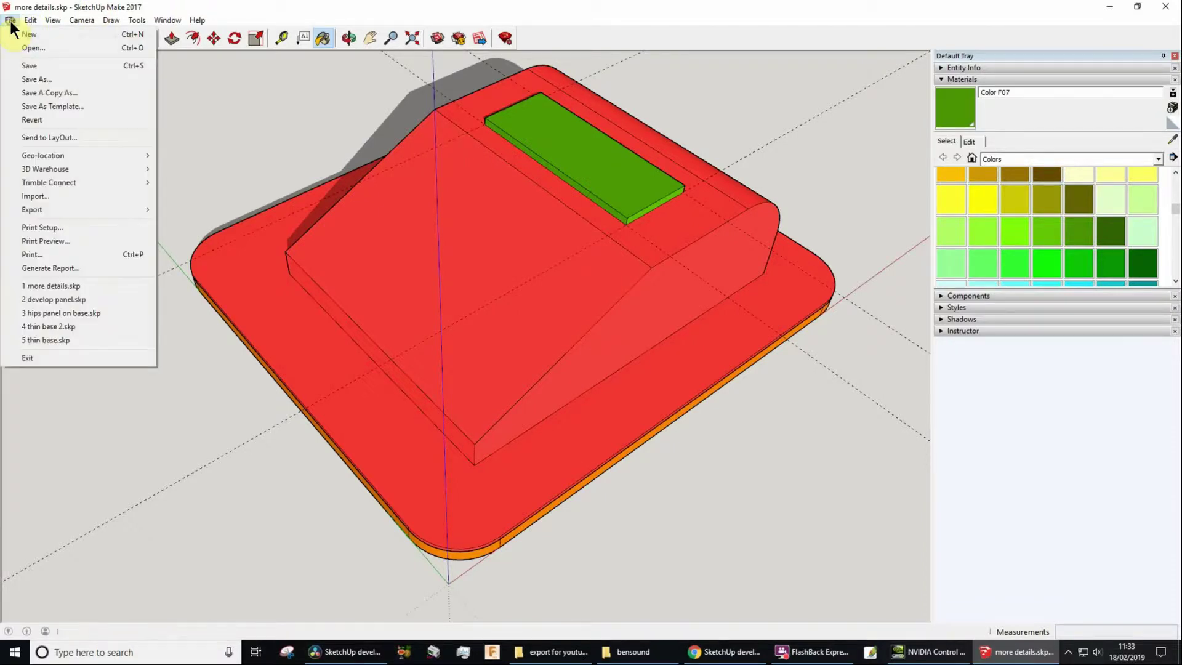
left_click(57, 119)
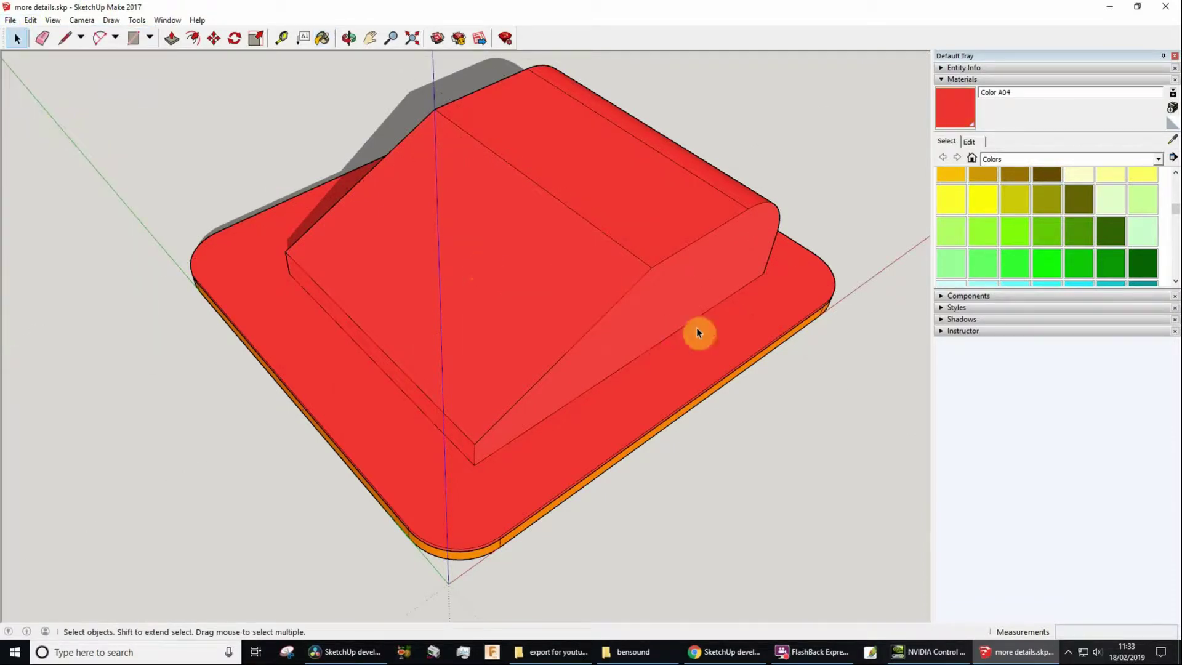
- Draw a freehand rectangle on the ground plane beside the red base, away from the model
middle_click_drag(710, 320, 534, 289)
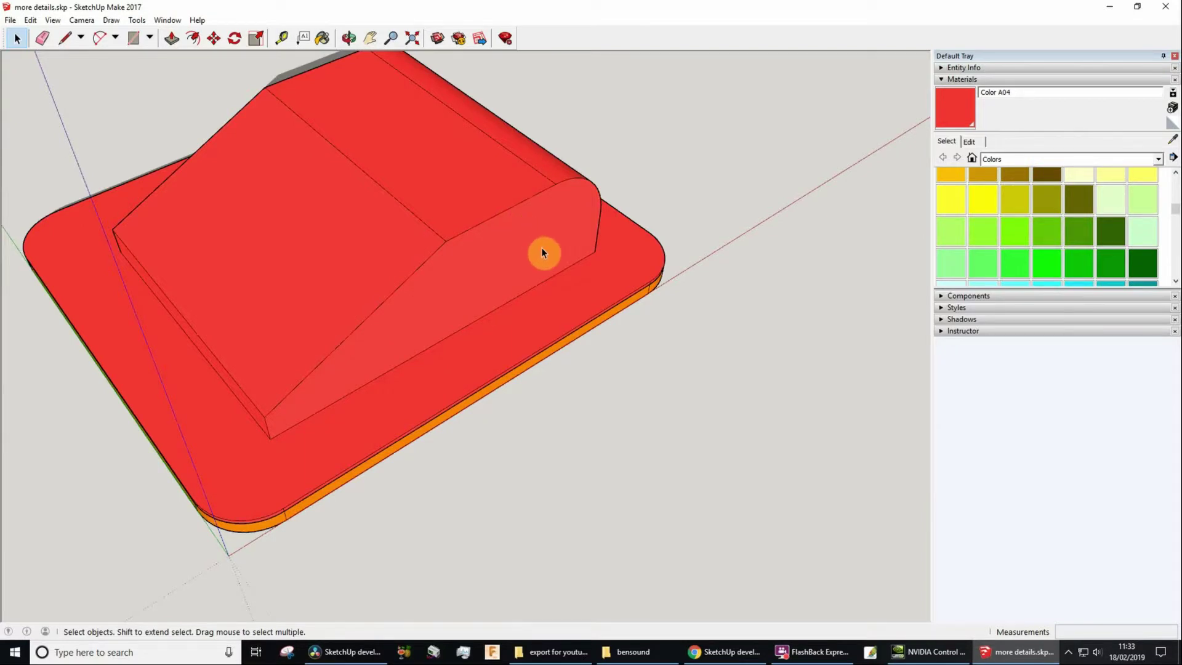
key("r")
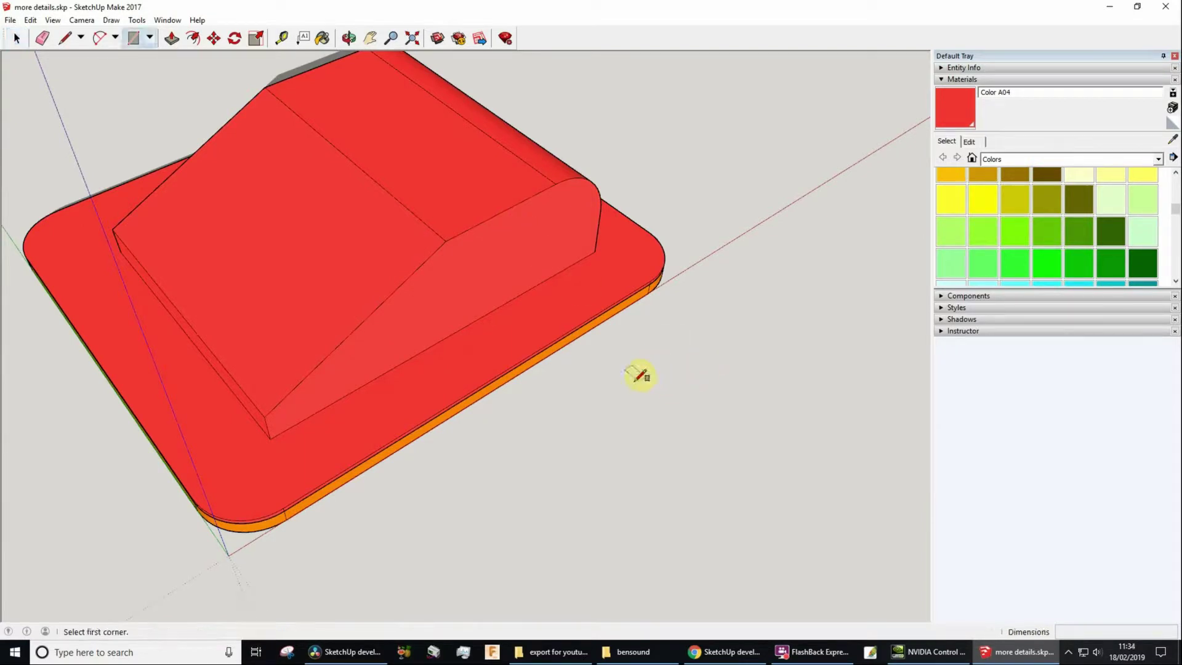
left_click(617, 407)
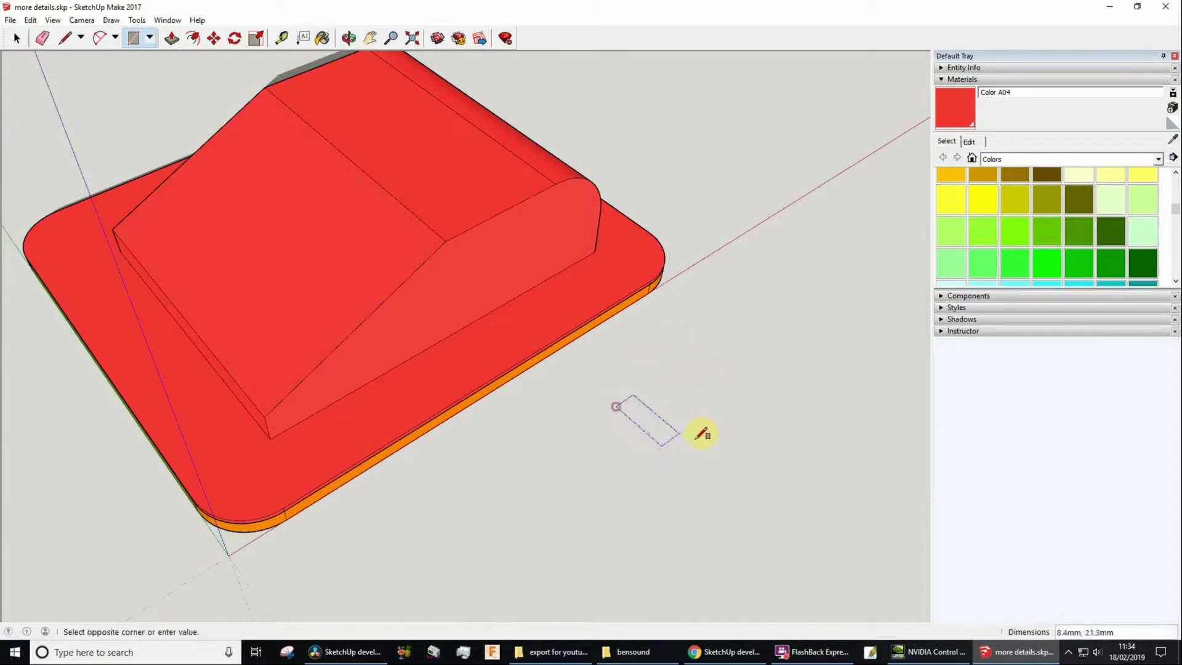
left_click(777, 450)
- Extrude the separate rectangle beside the base to a thickness of 3 mm
key("p")
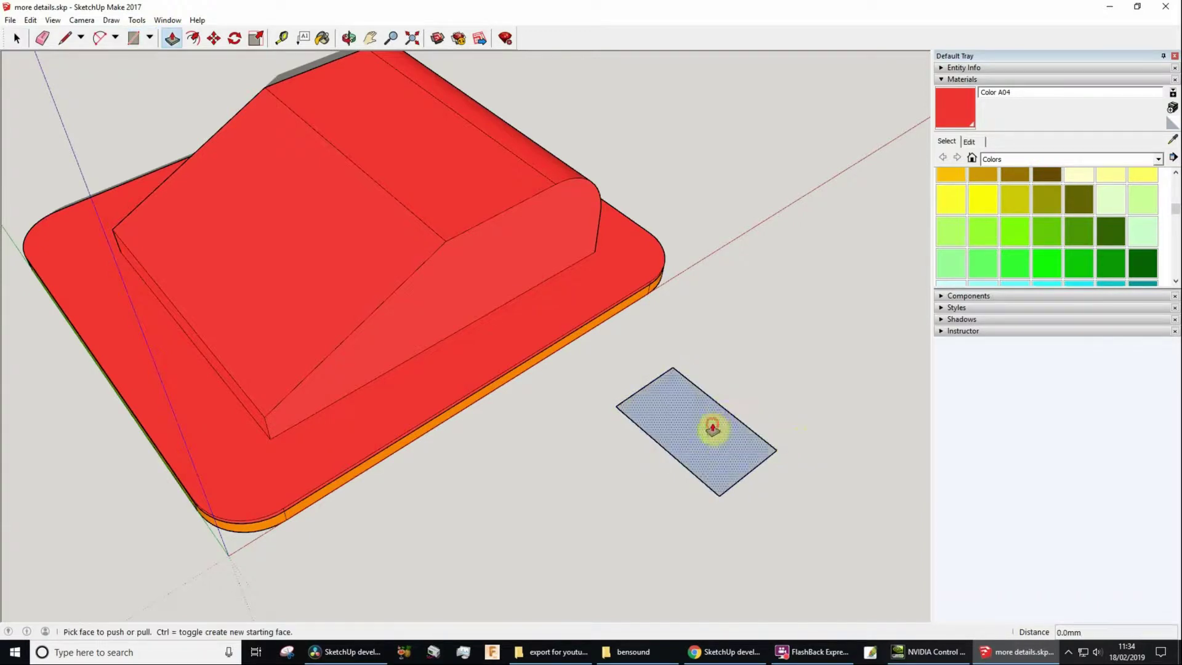
left_click(710, 426)
left_click(727, 395)
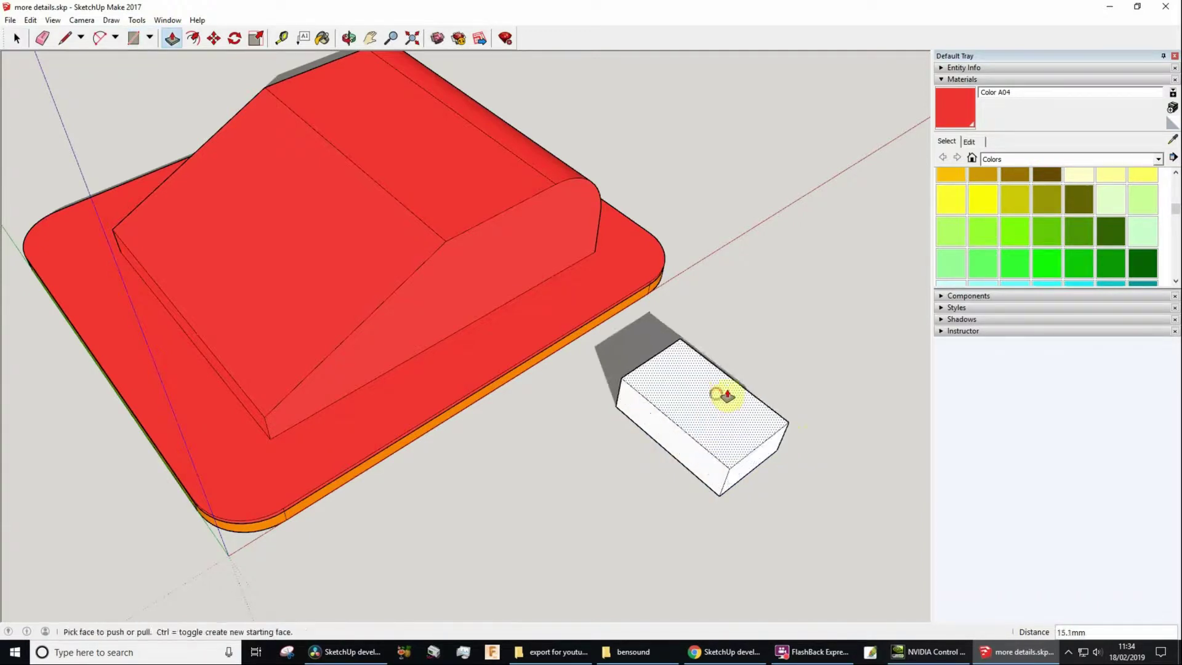
type("3")
key("Return")
scroll(773, 462, "up", 5)
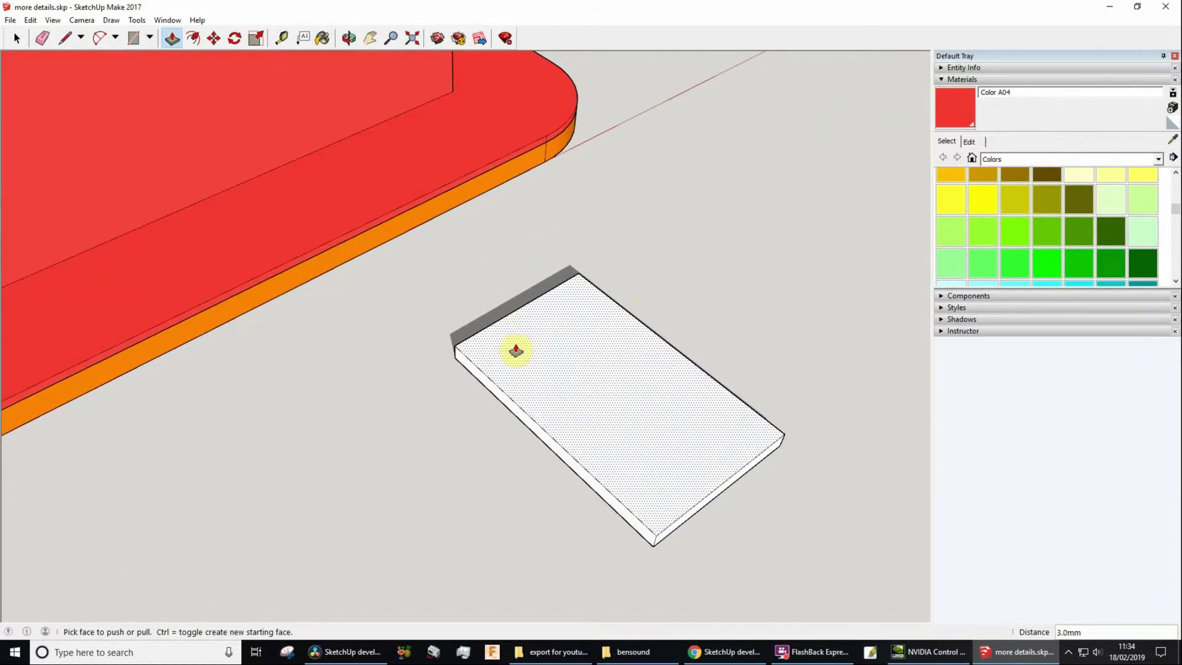
- Add guide lines 10 mm in from all four edges of the separate panel's top face
key("t")
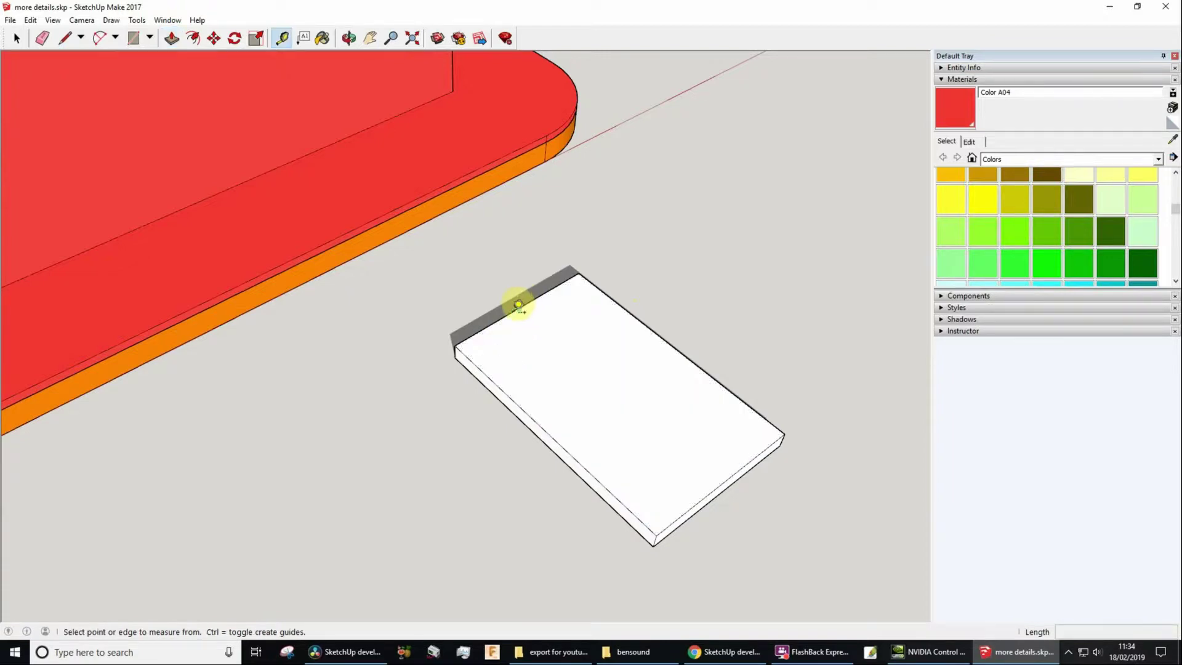
left_click(519, 307)
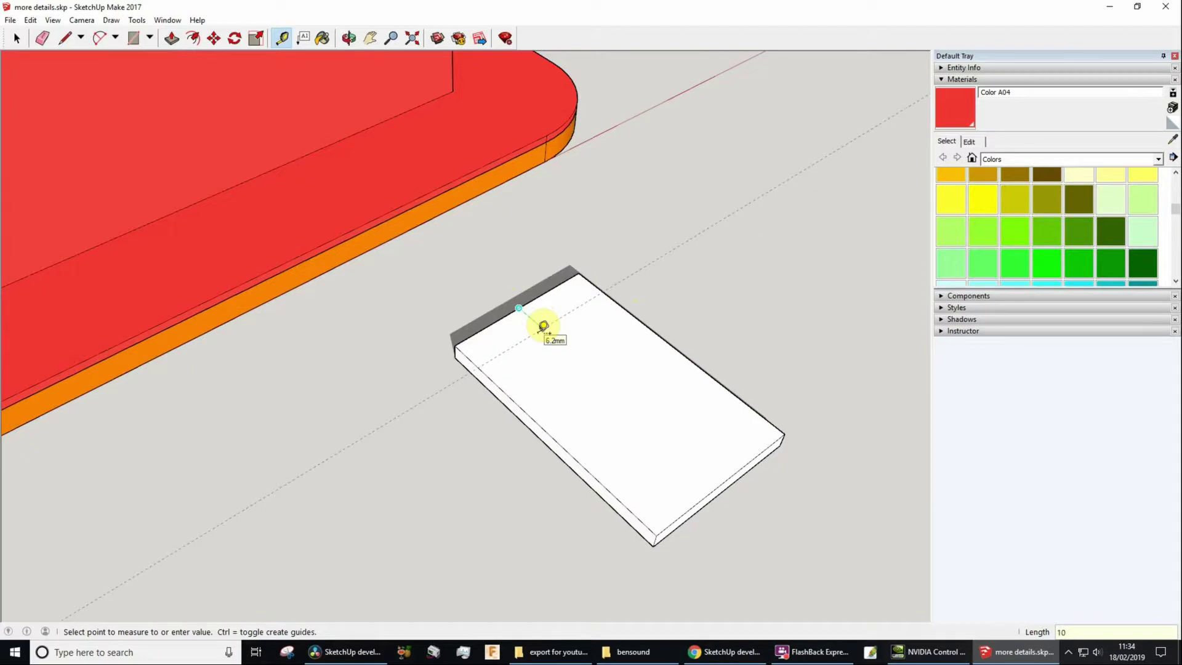
key("Return")
left_click(724, 482)
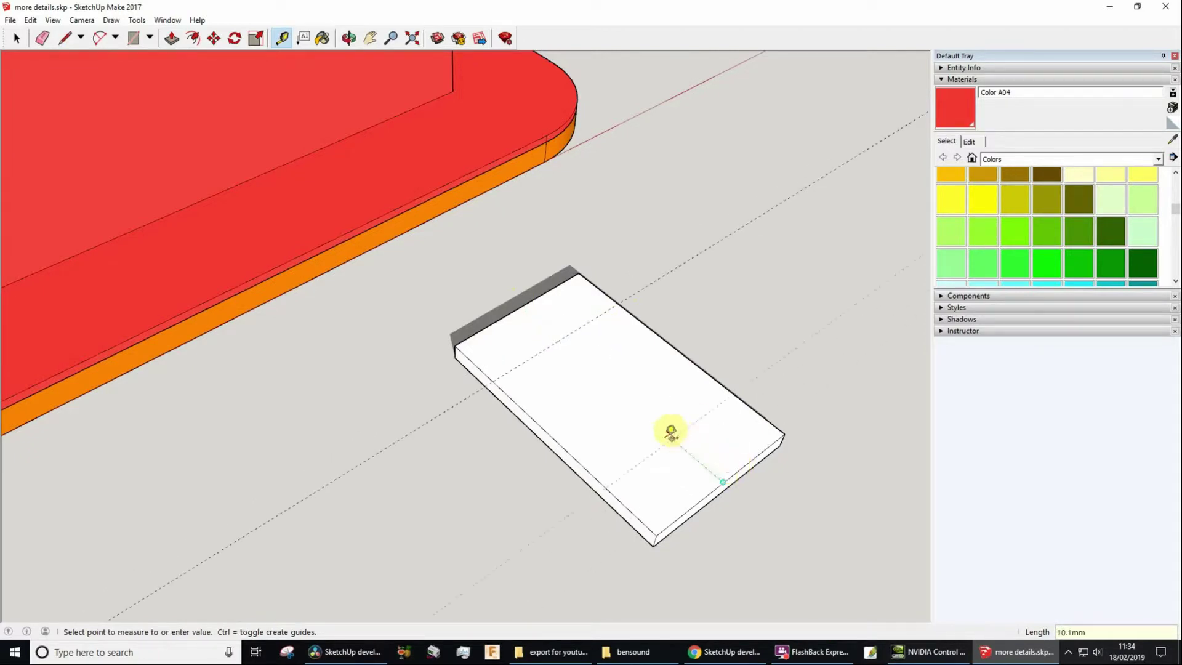
left_click(668, 434)
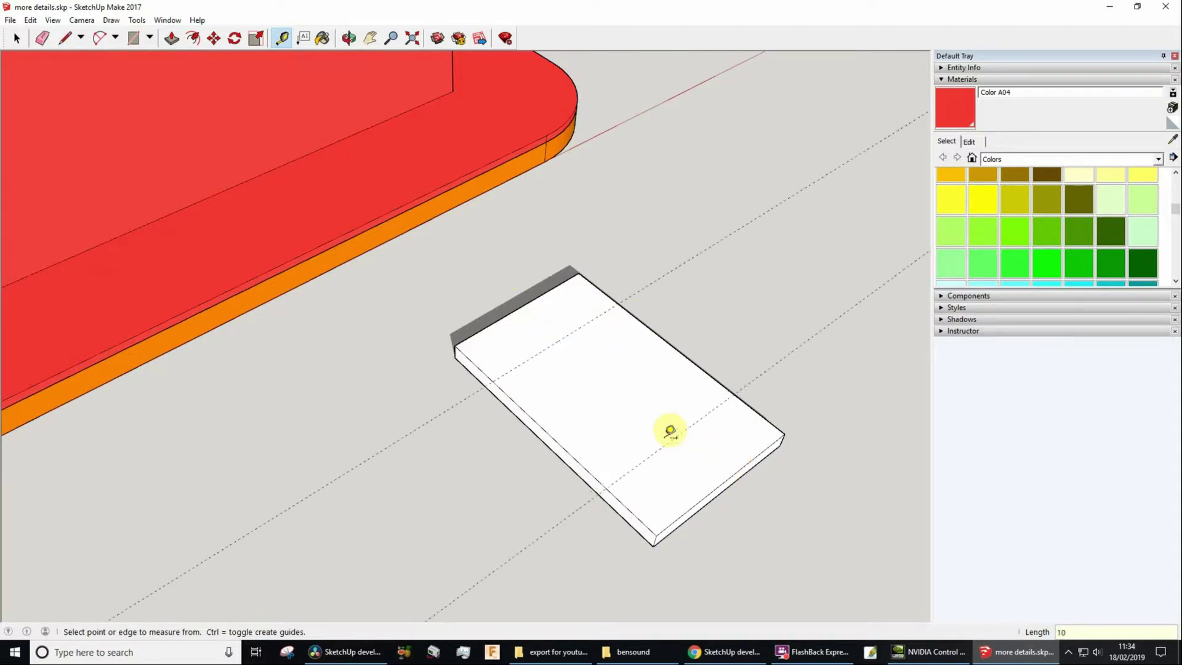
left_click(580, 459)
left_click(628, 436)
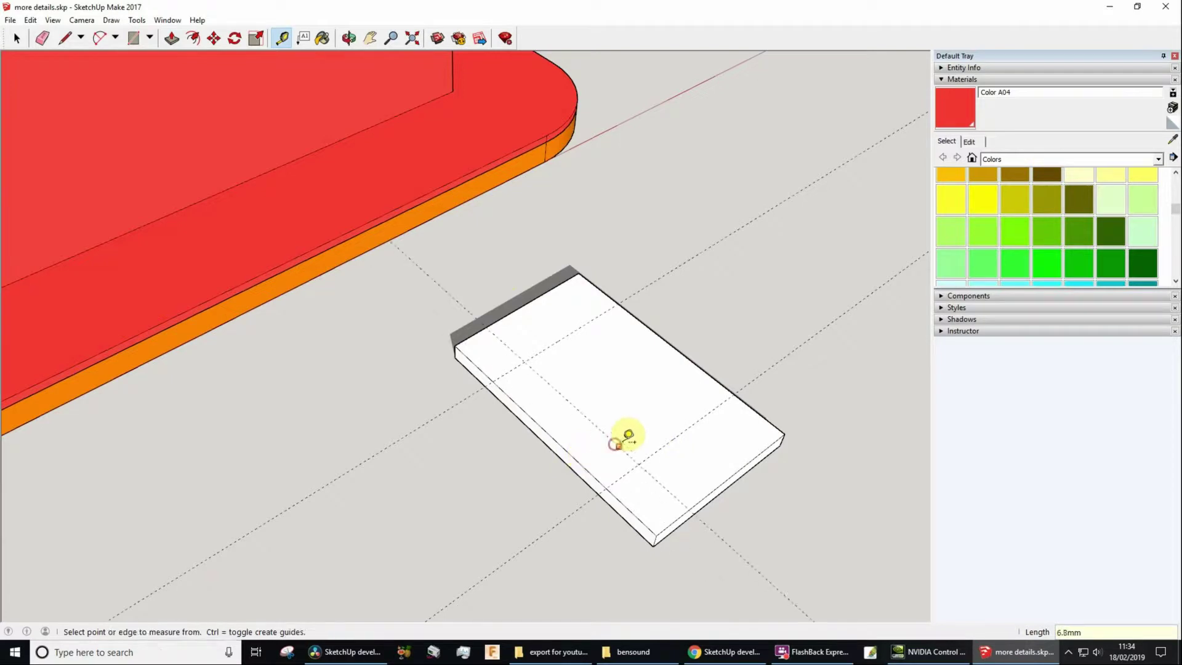
left_click(712, 373)
type("10")
key("Return")
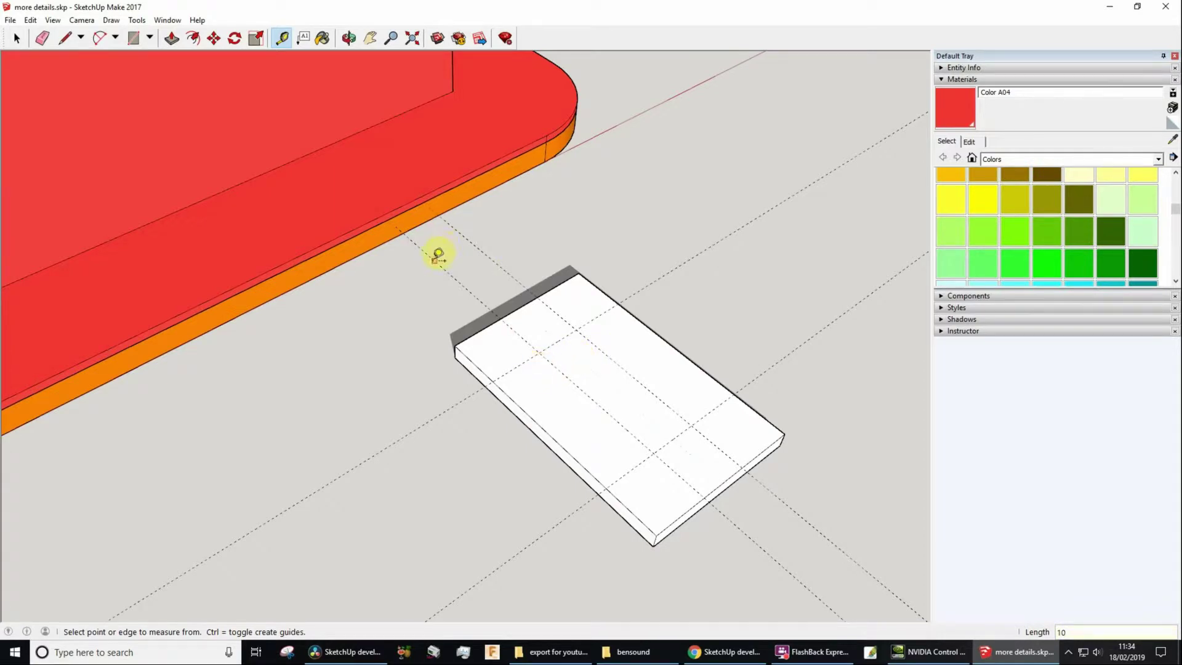
- Delete all the 10 mm guide lines from the panel
key("space")
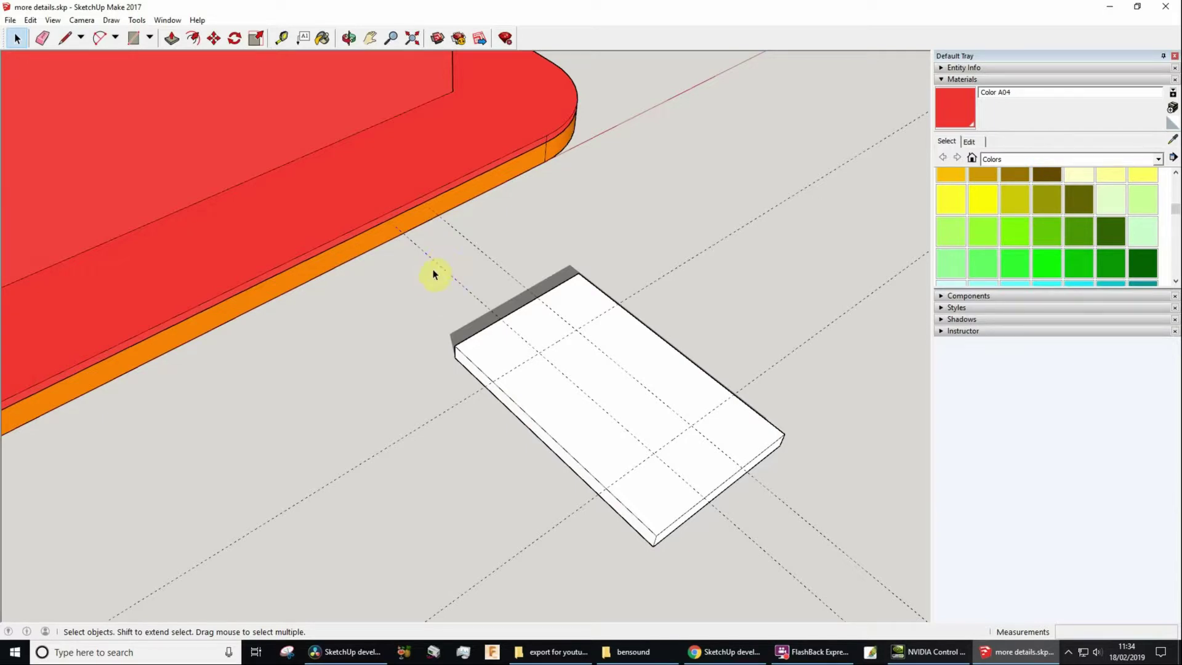
key("Delete")
left_click(480, 253)
key("Delete")
left_click(574, 509)
key("Delete")
- Add guide lines 5 mm in from all four edges of the panel's top face
key("t")
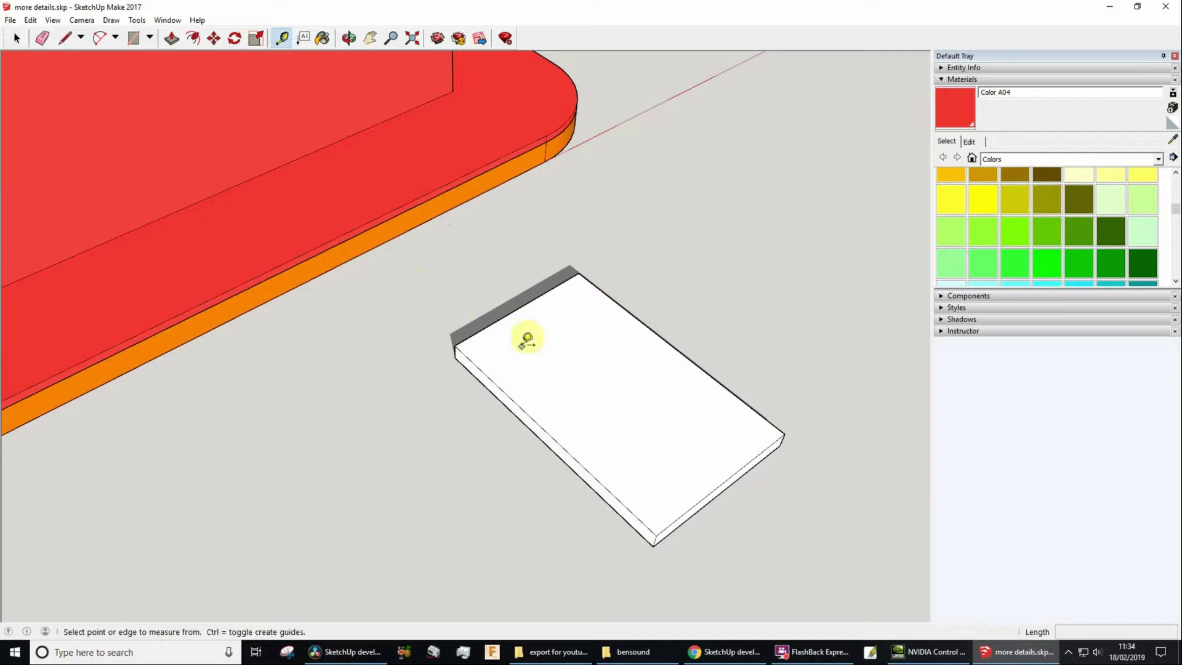
left_click(494, 322)
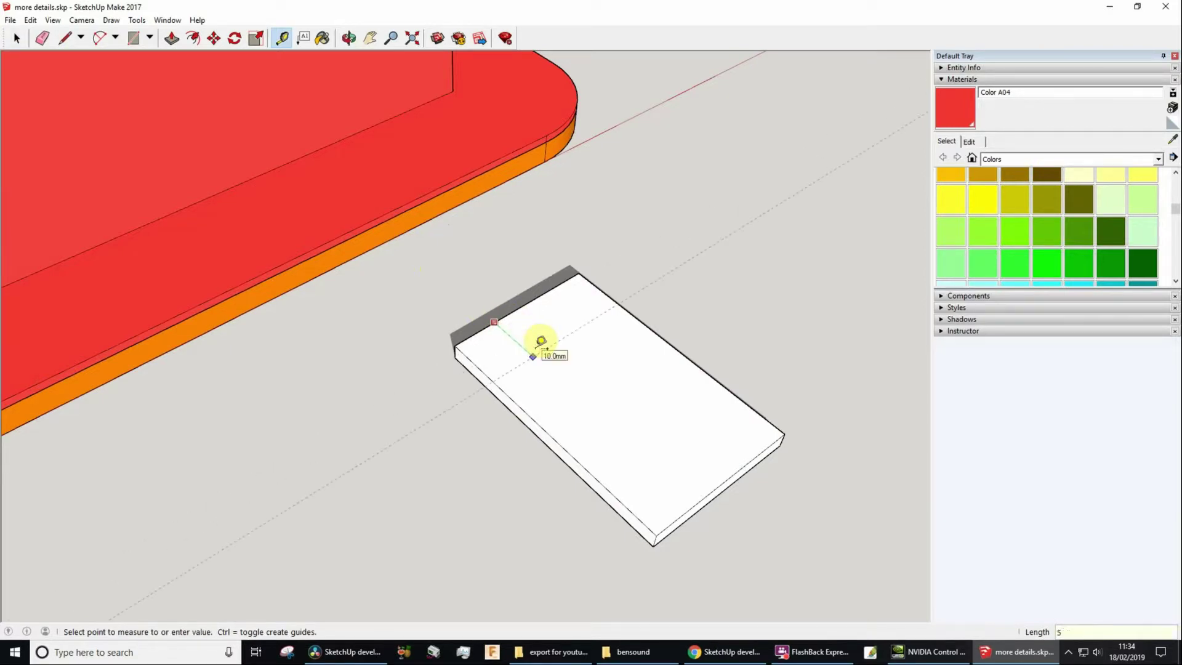
key("Return")
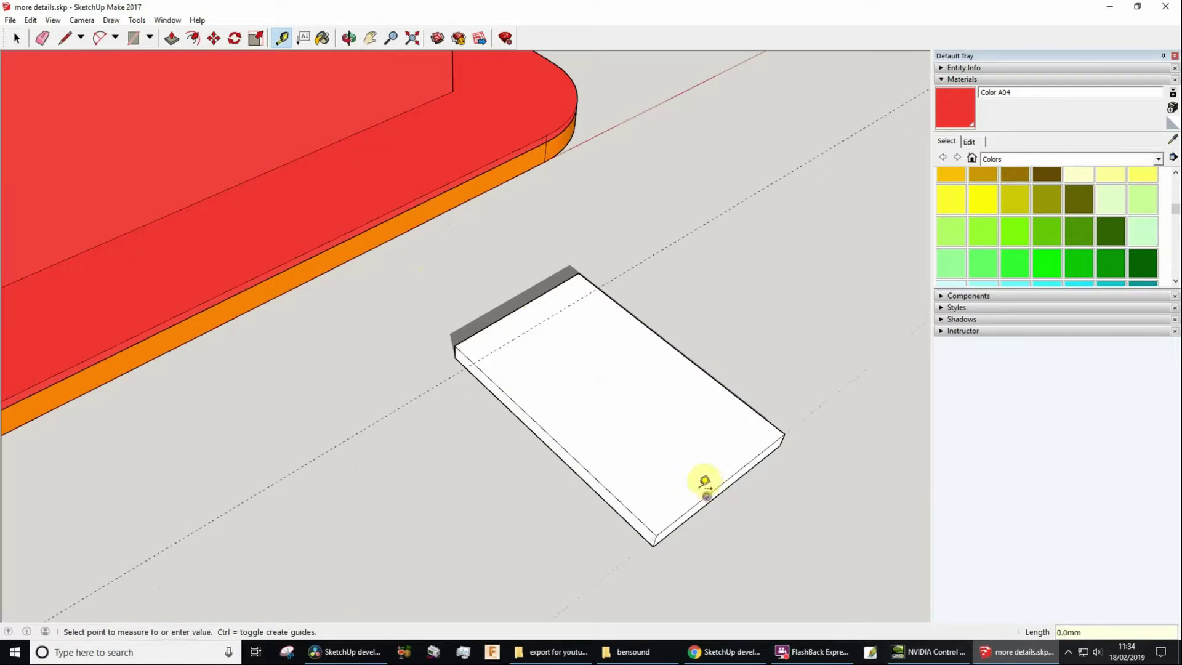
left_click(673, 467)
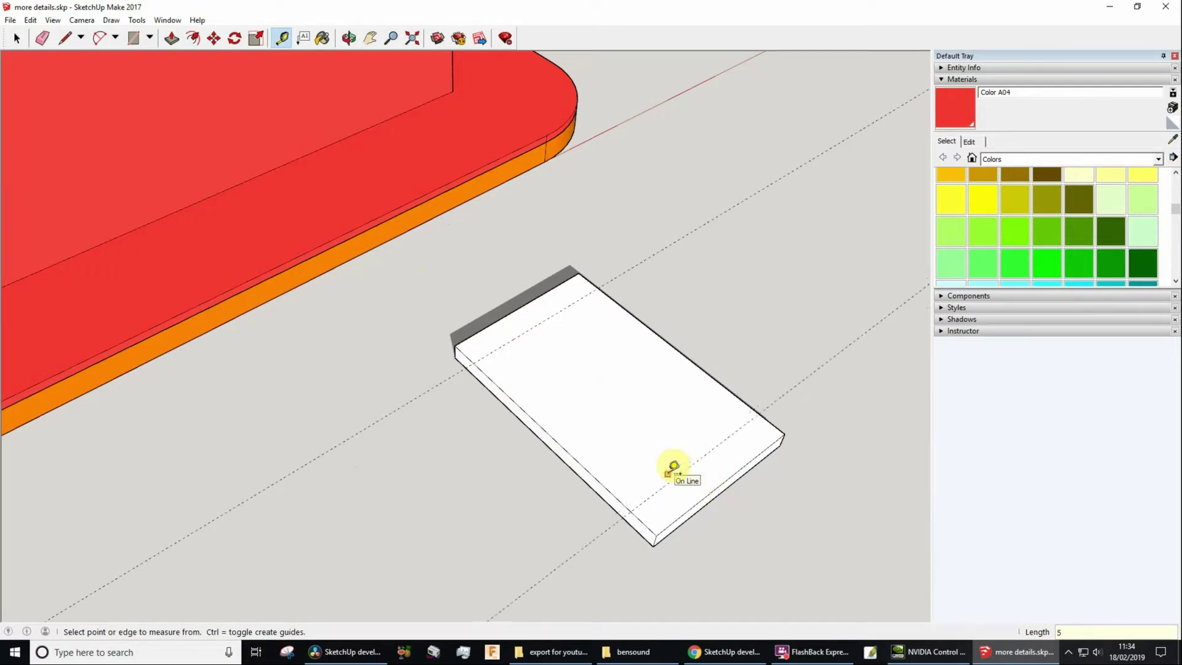
left_click(573, 457)
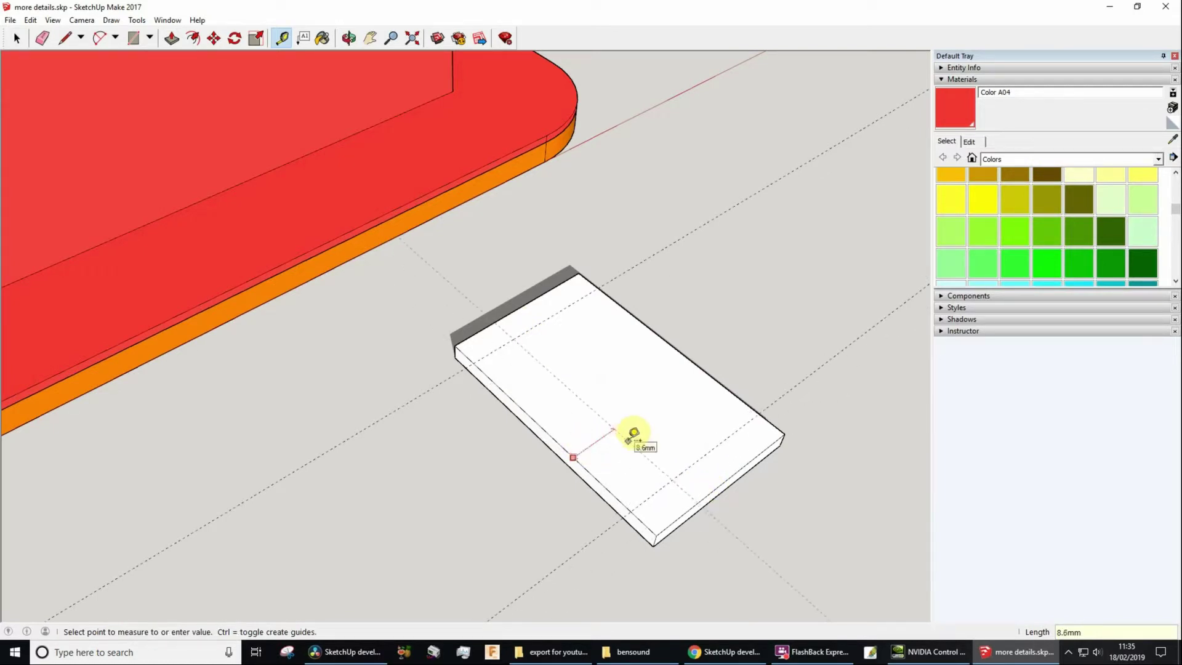
type("5")
key("Return")
left_click(691, 356)
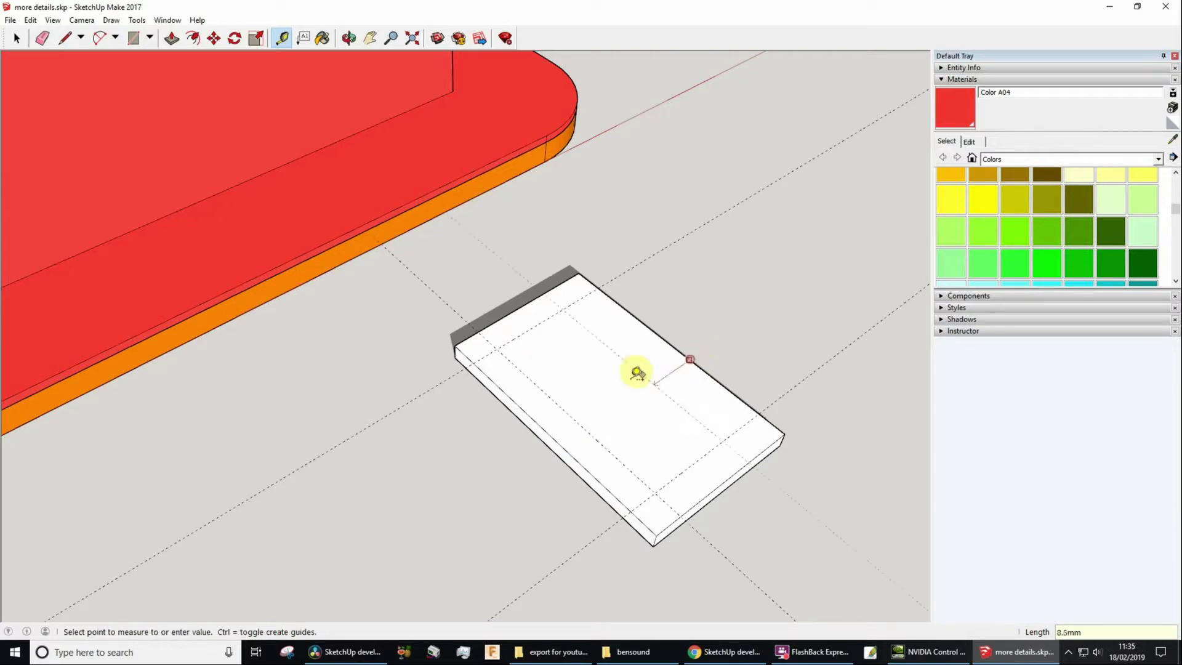
left_click(615, 379)
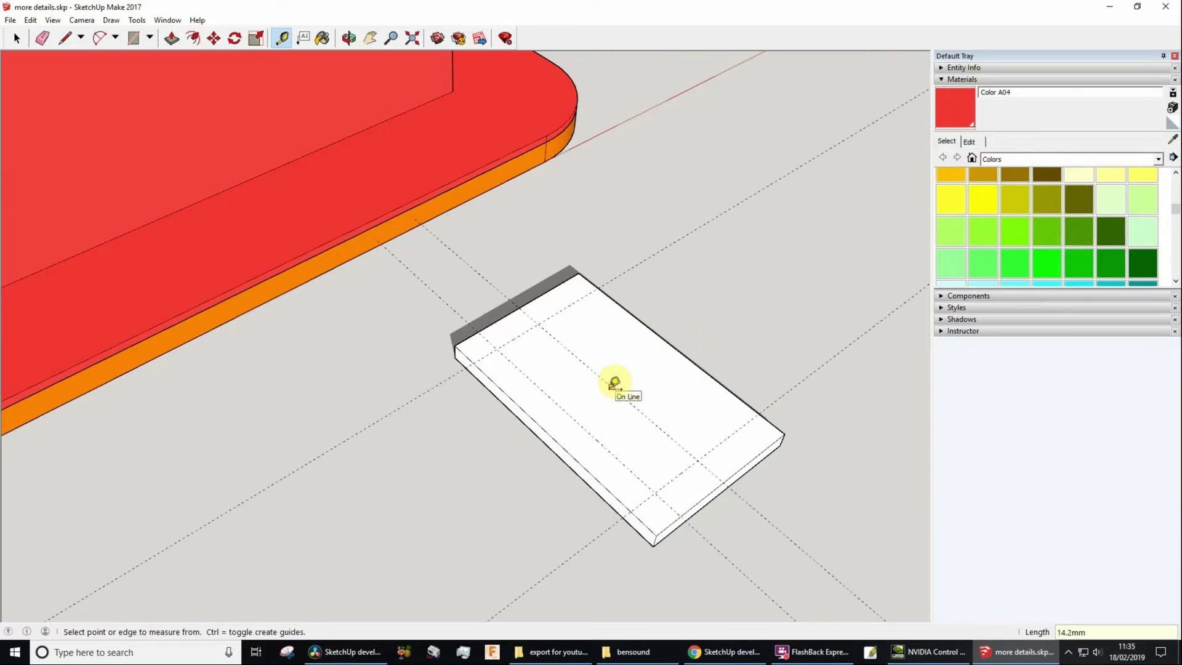
key("ctrl+z")
- Draw a tangent arc of 5 mm radius between the guides at the left corner of the panel's end facing the red base
key("a")
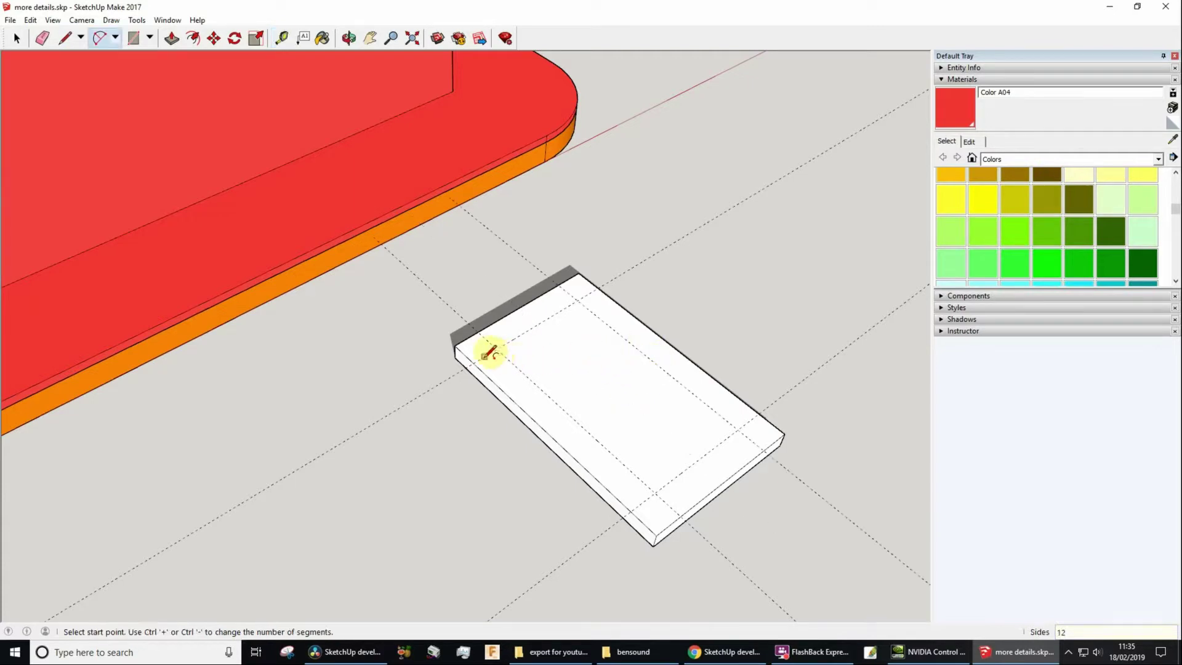
left_click(474, 361)
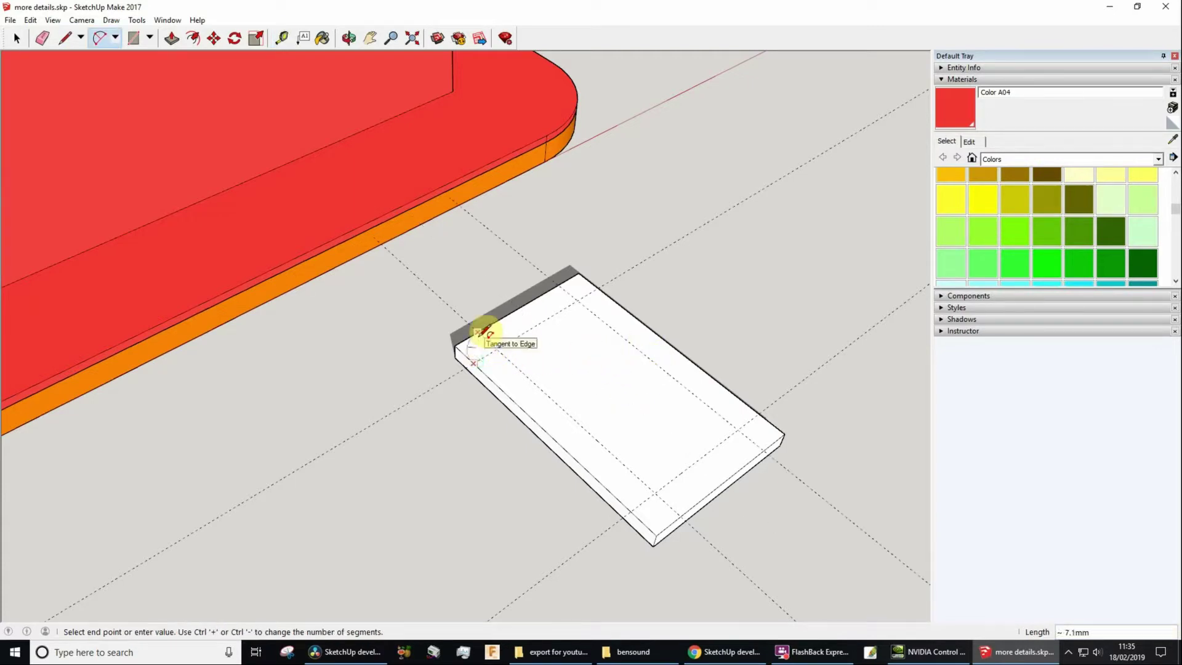
left_click(484, 332)
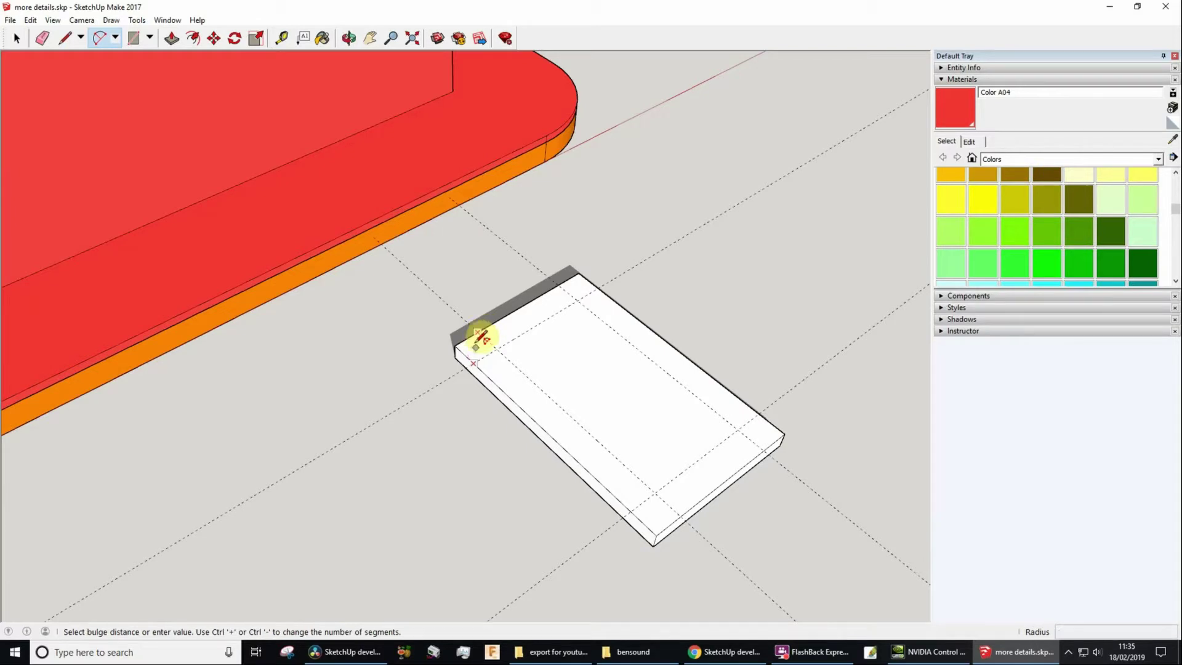
scroll(480, 336, "up", 2)
scroll(479, 335, "up", 1)
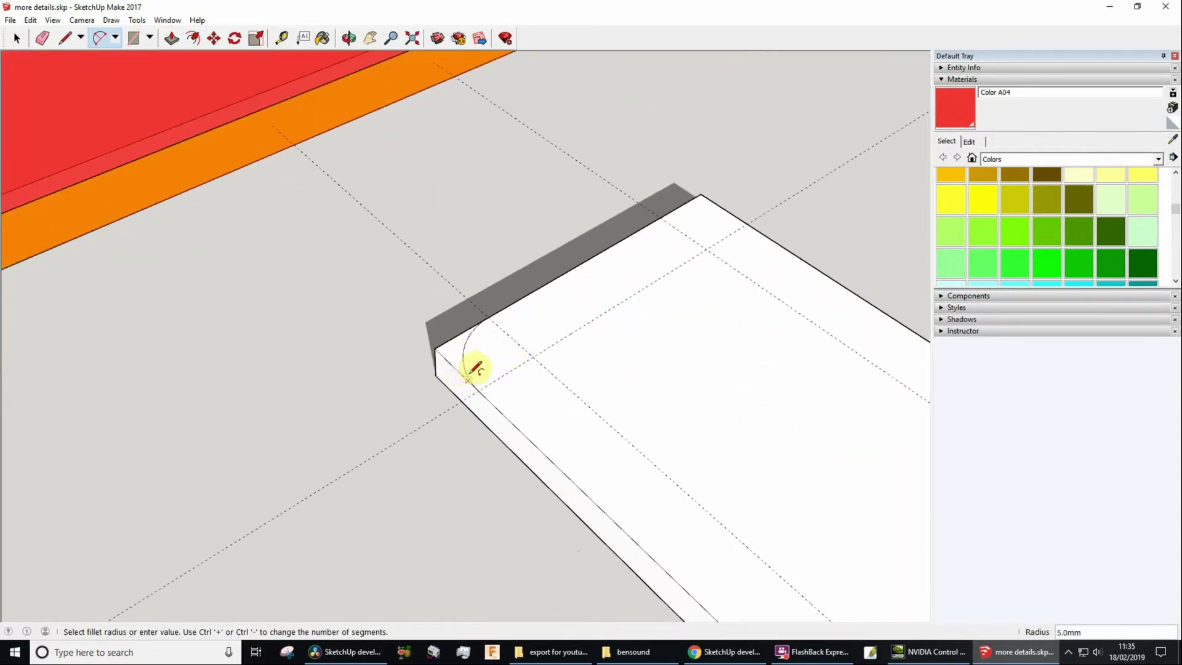
left_click(475, 364)
- Push the waste face outside the arc down 3 mm to cut the corner away
key("p")
left_click(458, 355)
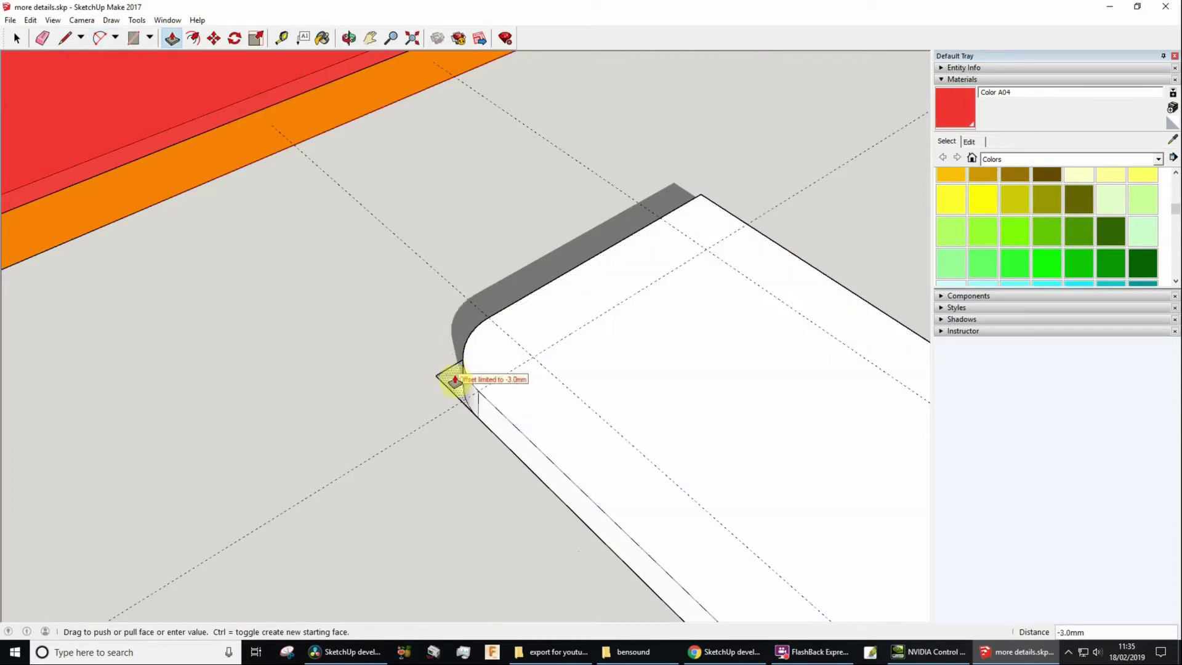
left_click(453, 378)
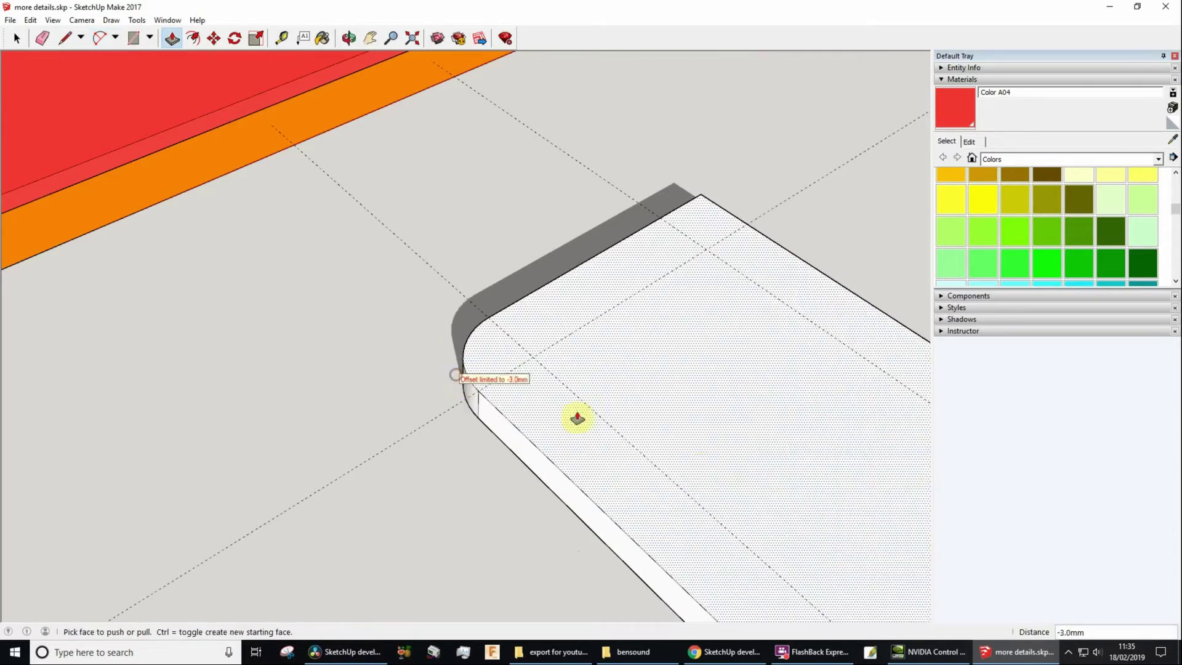
- Make the whole panel a component with the definition "switch panel", glued to Any
scroll(757, 375, "down", 3)
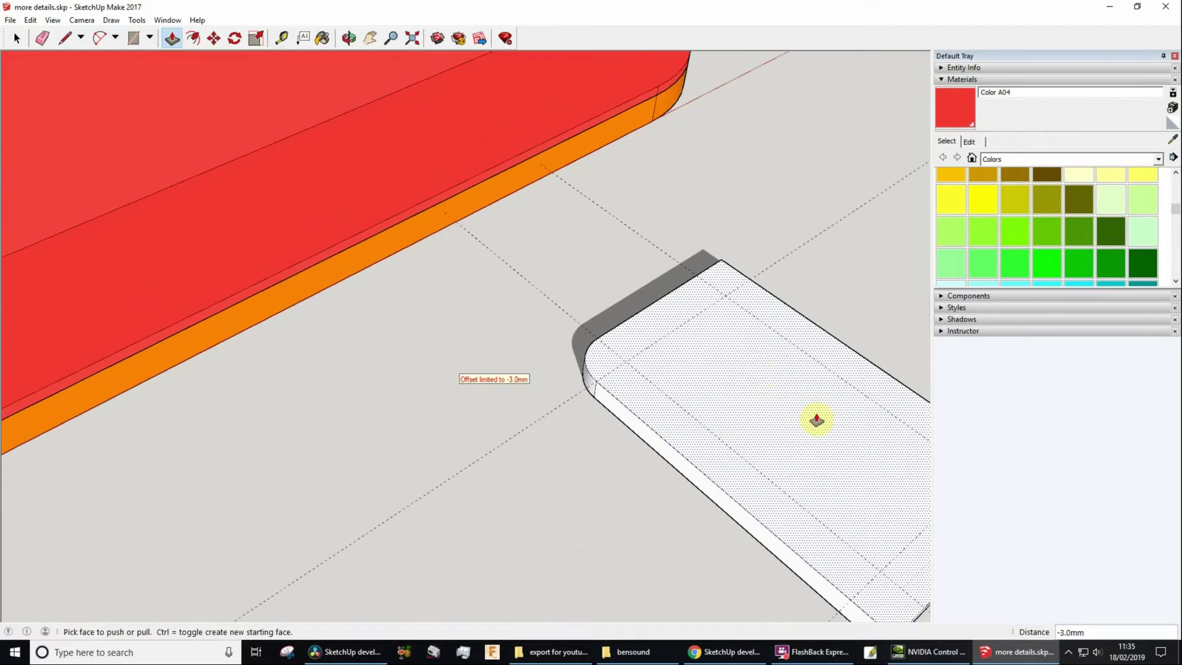
middle_click_drag(817, 421, 616, 323)
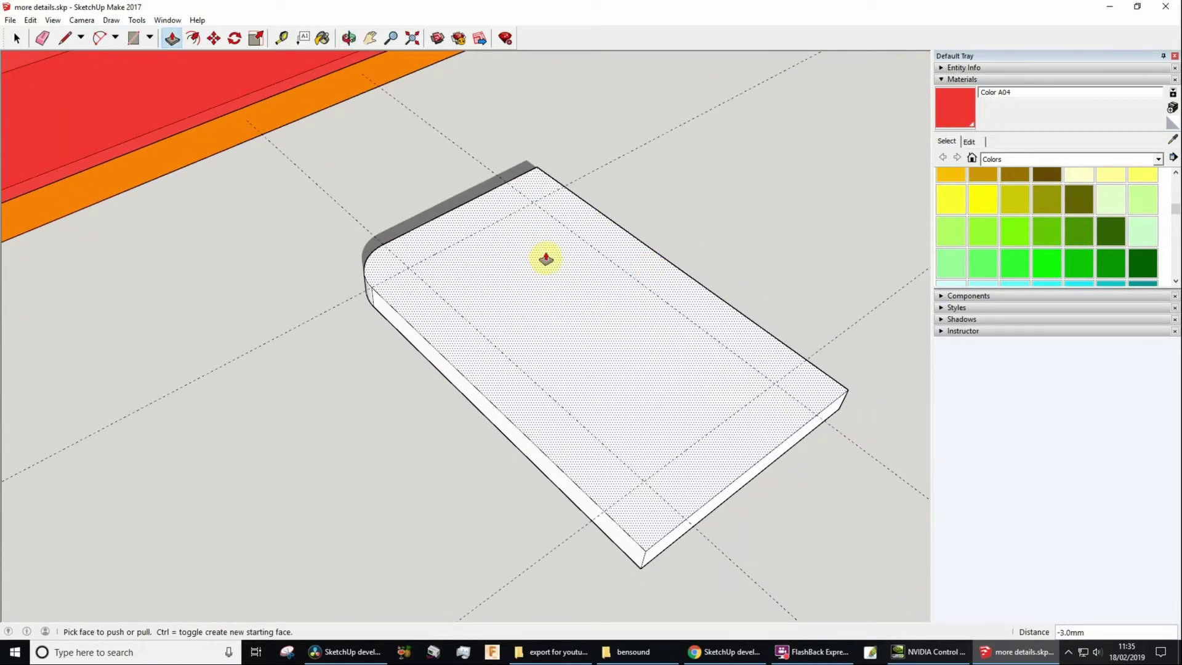
key("space")
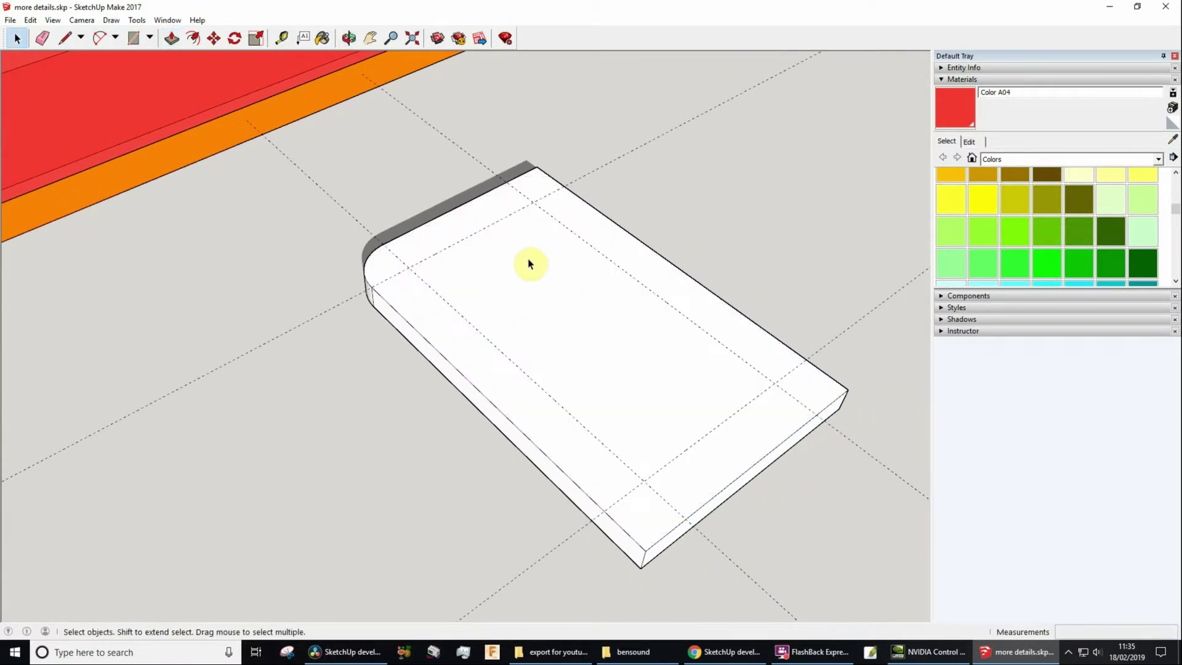
triple_click(548, 319)
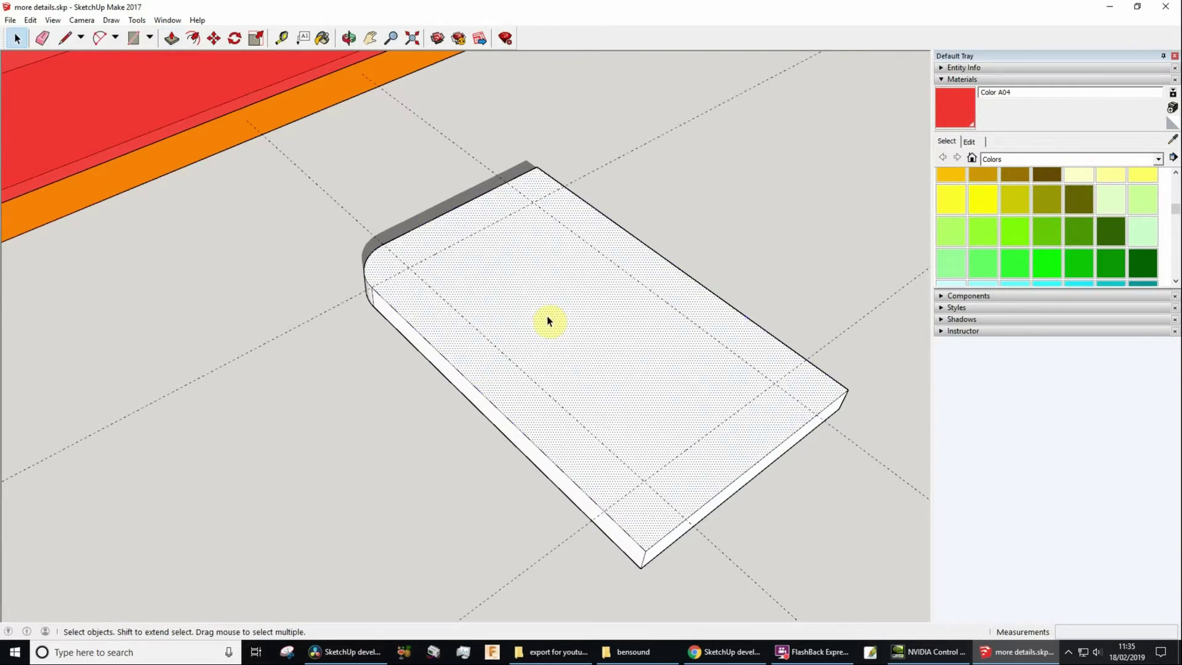
right_click(526, 278)
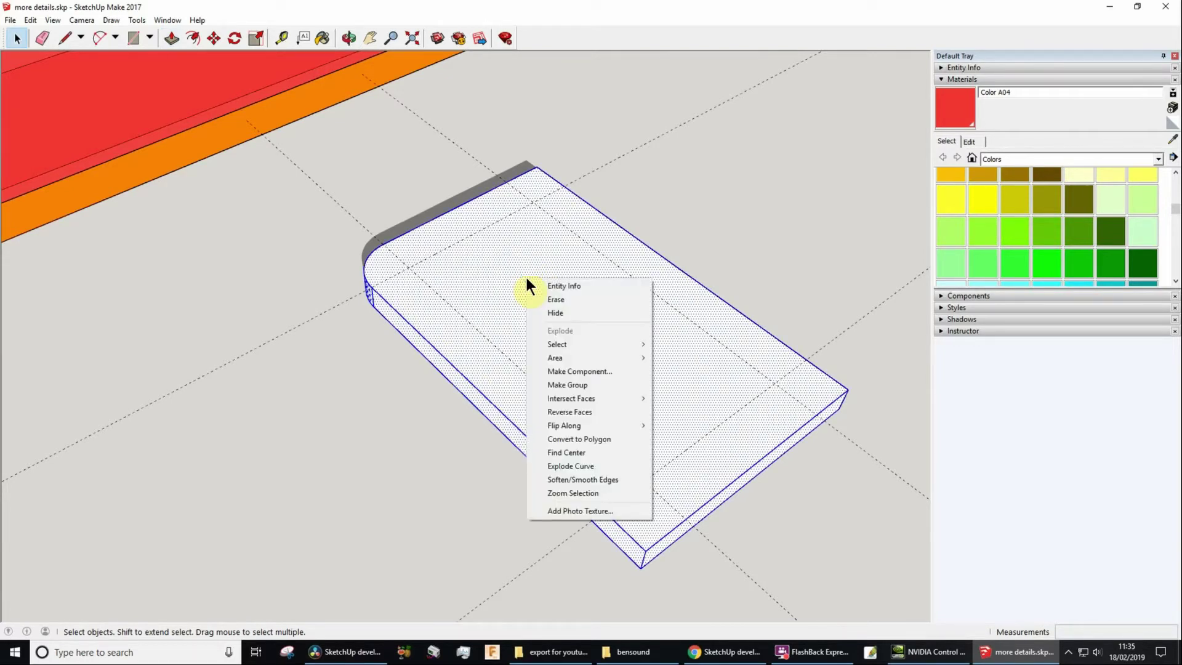
left_click(596, 371)
type("sw")
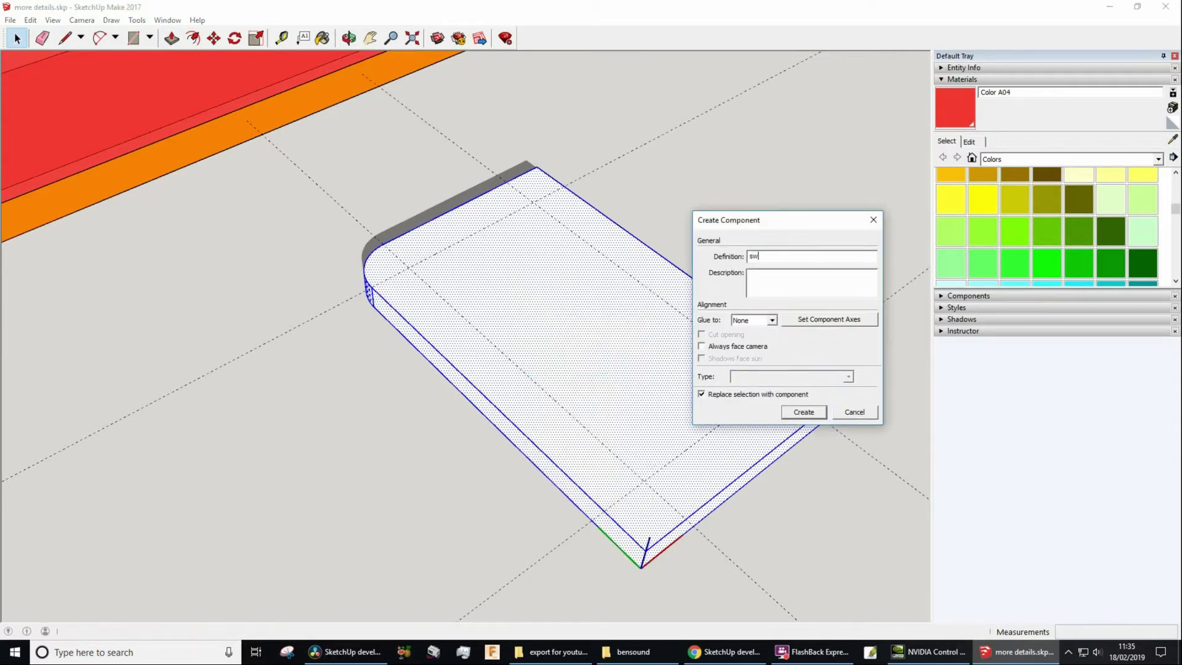
type("itch panel")
left_click(769, 317)
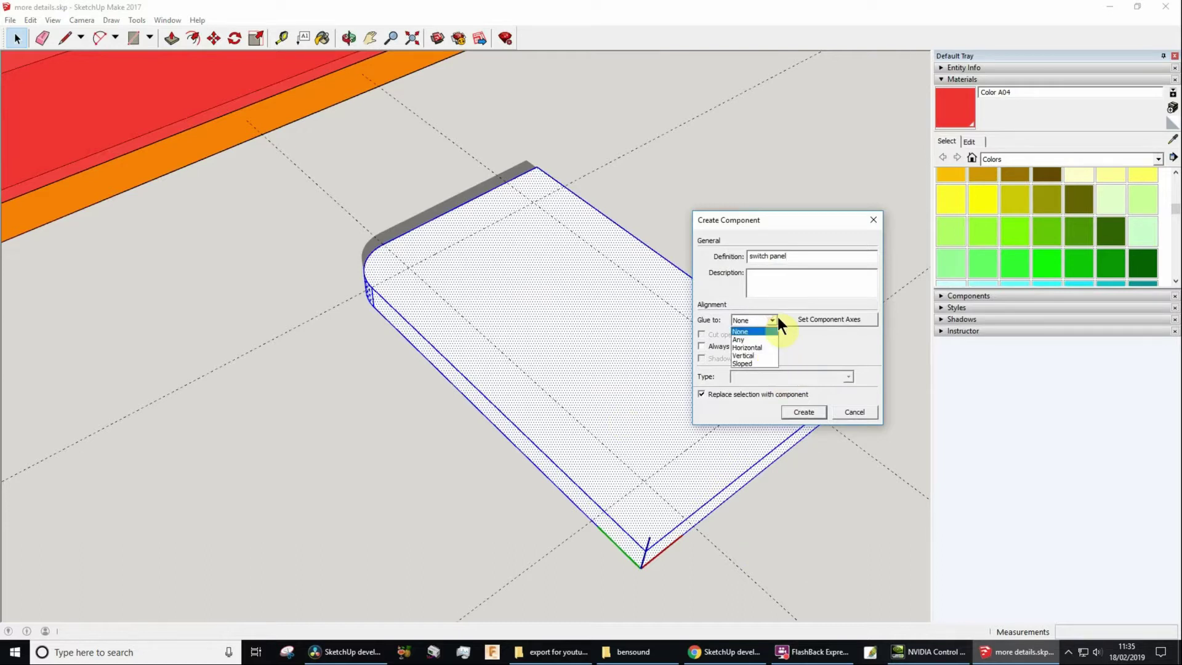
left_click(755, 339)
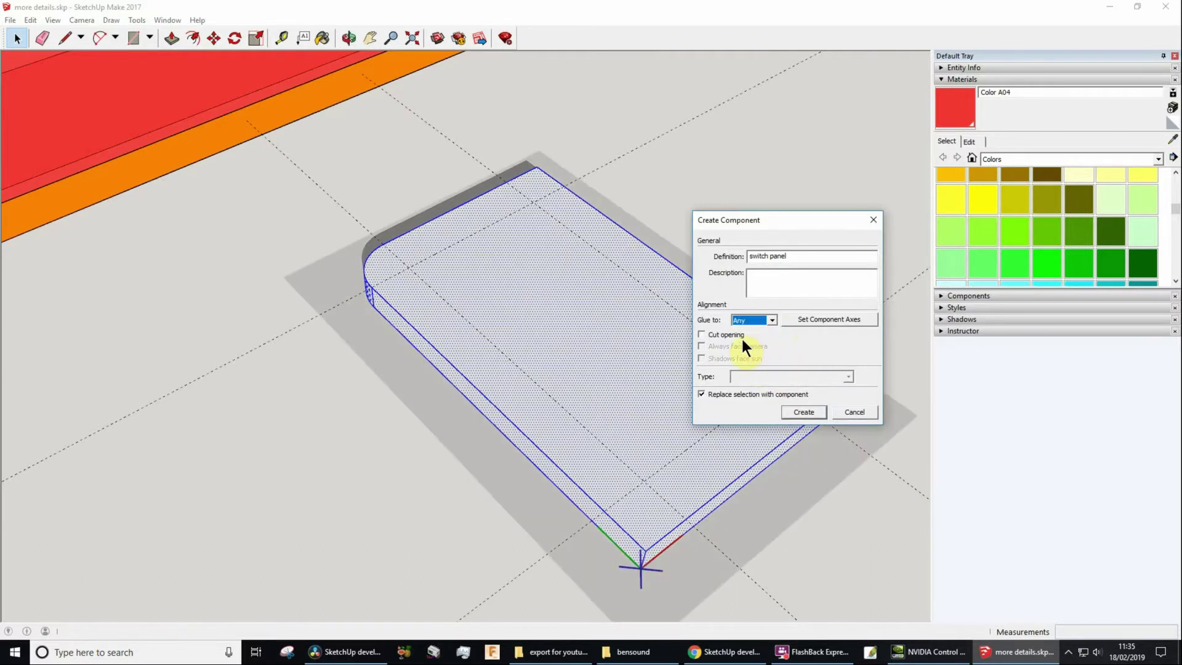
left_click(810, 412)
- Paint the switch panel component green with Color F06
scroll(483, 332, "down", 3)
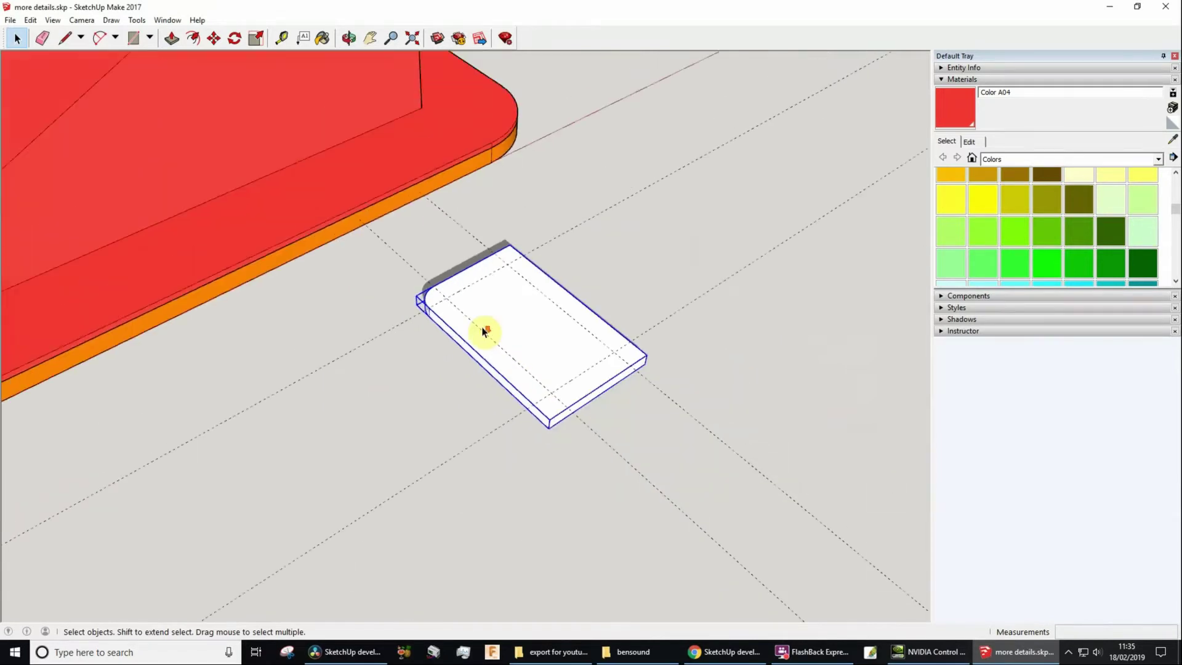
scroll(483, 331, "down", 3)
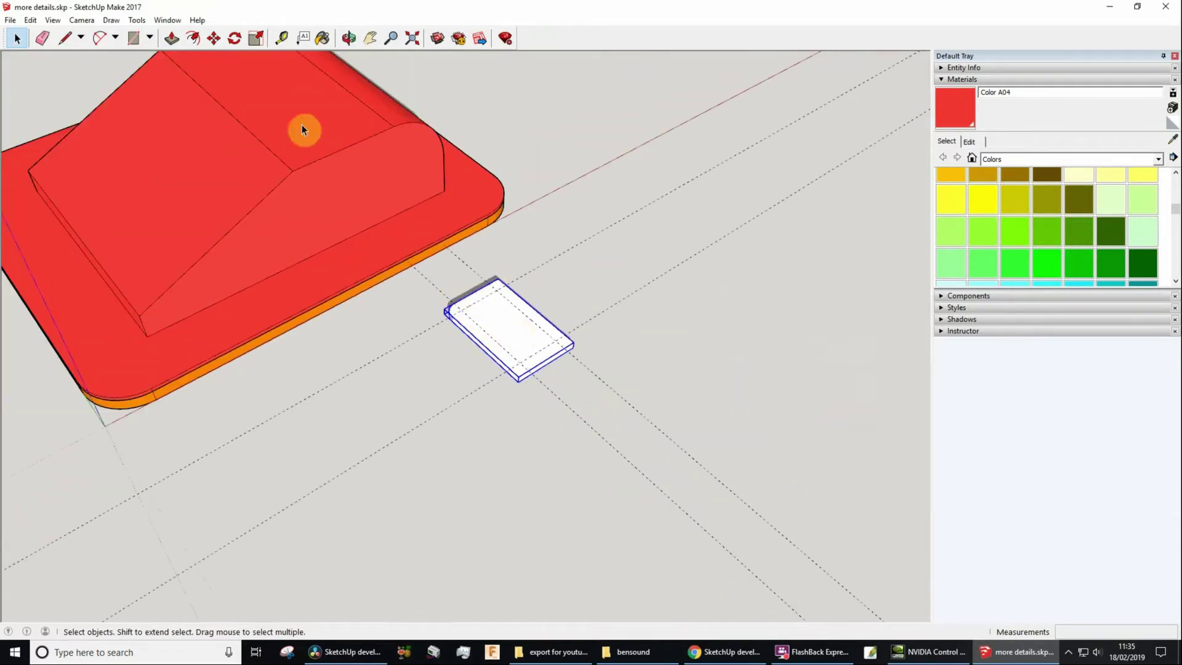
left_click(322, 38)
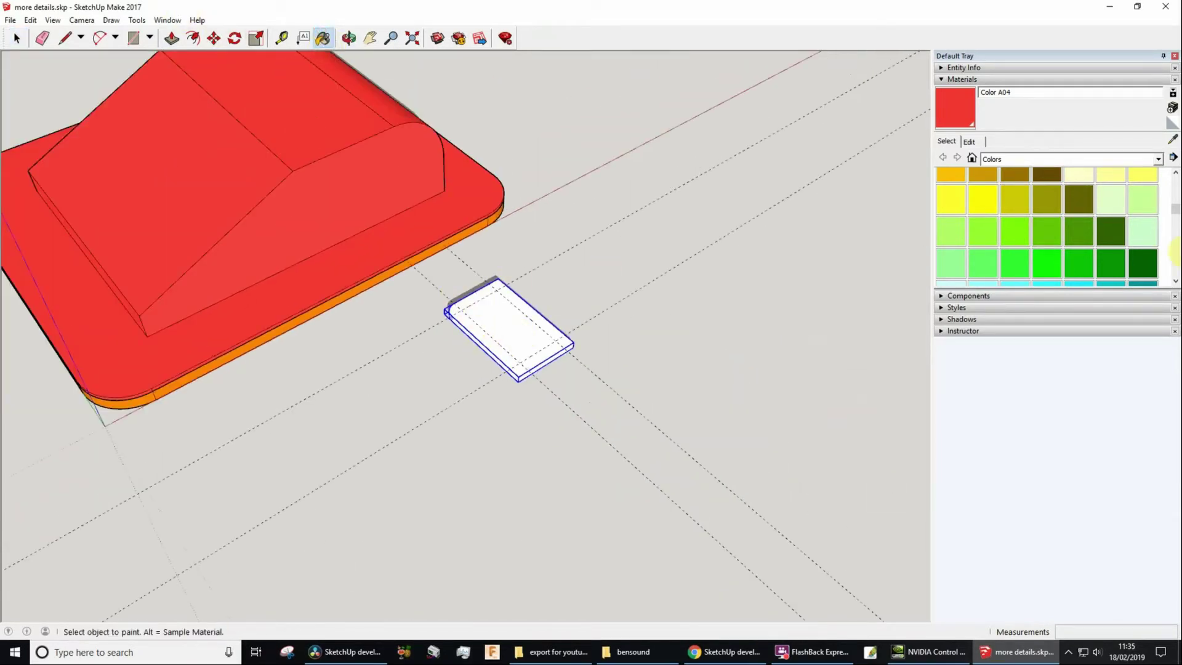
left_click(1042, 232)
left_click(501, 327)
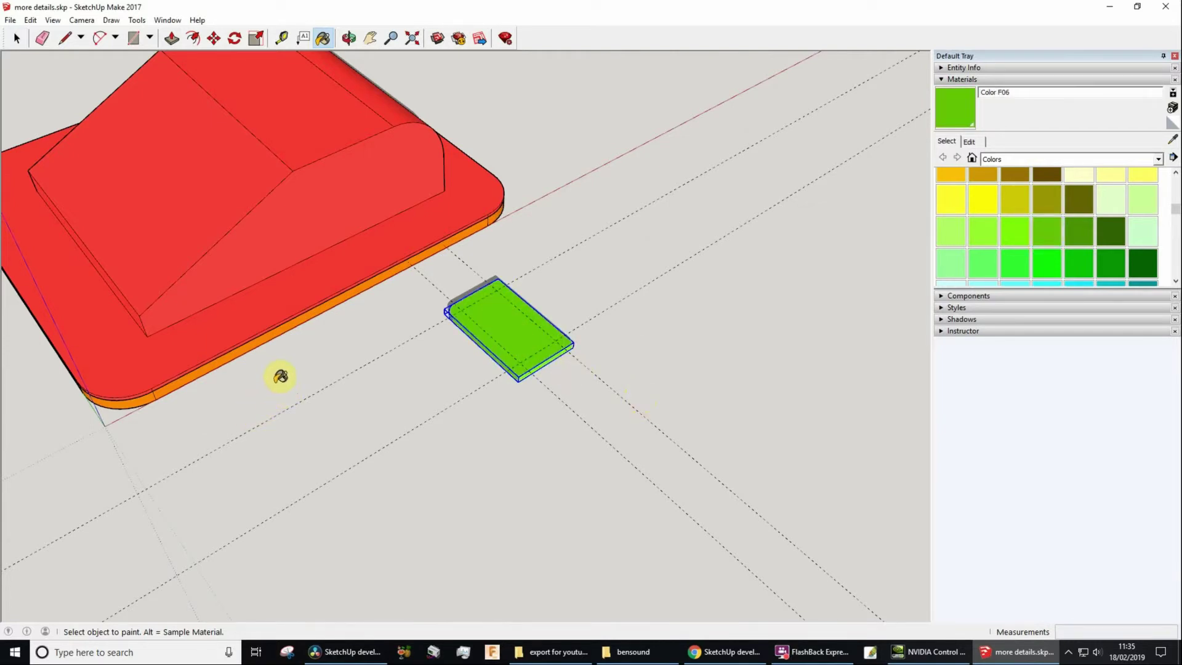
- Move the green switch panel by its lower front corner about 148 mm onto the red block's top face, behind the large sloping face
middle_click_drag(222, 346, 410, 428)
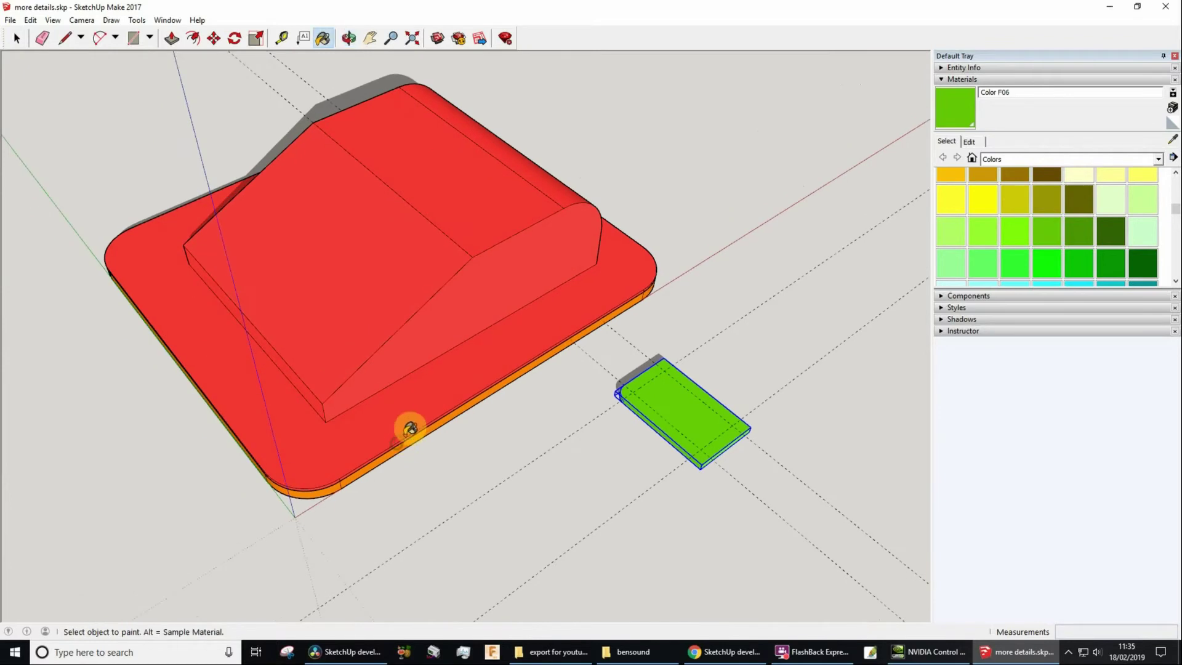
key("m")
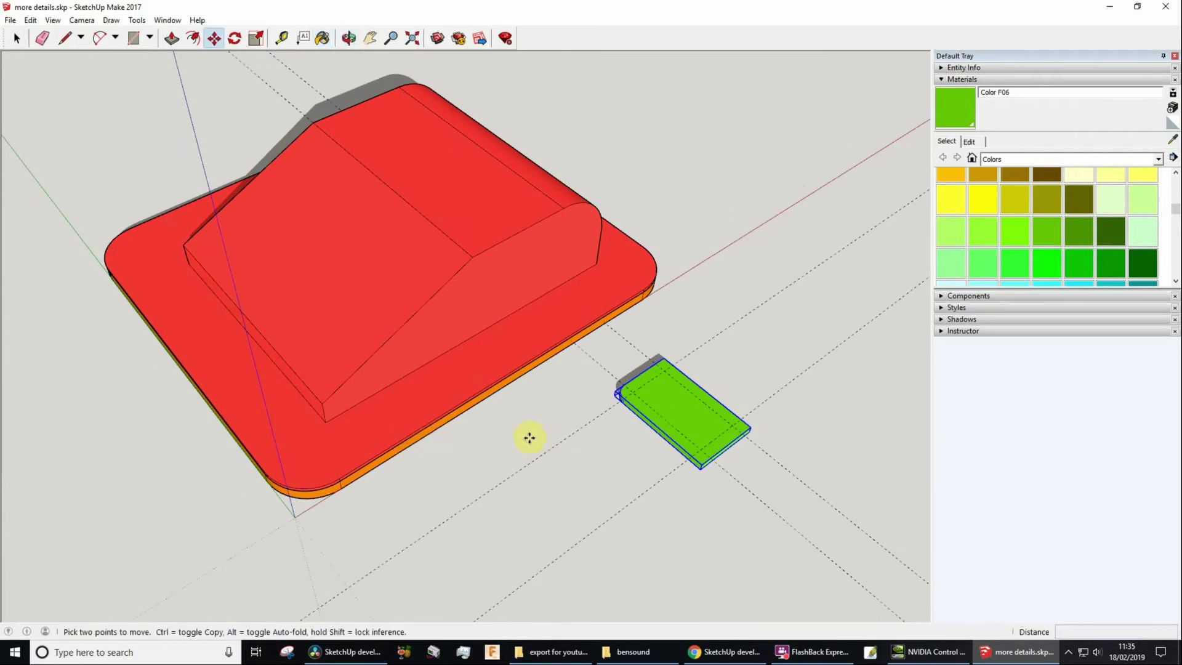
left_click(701, 471)
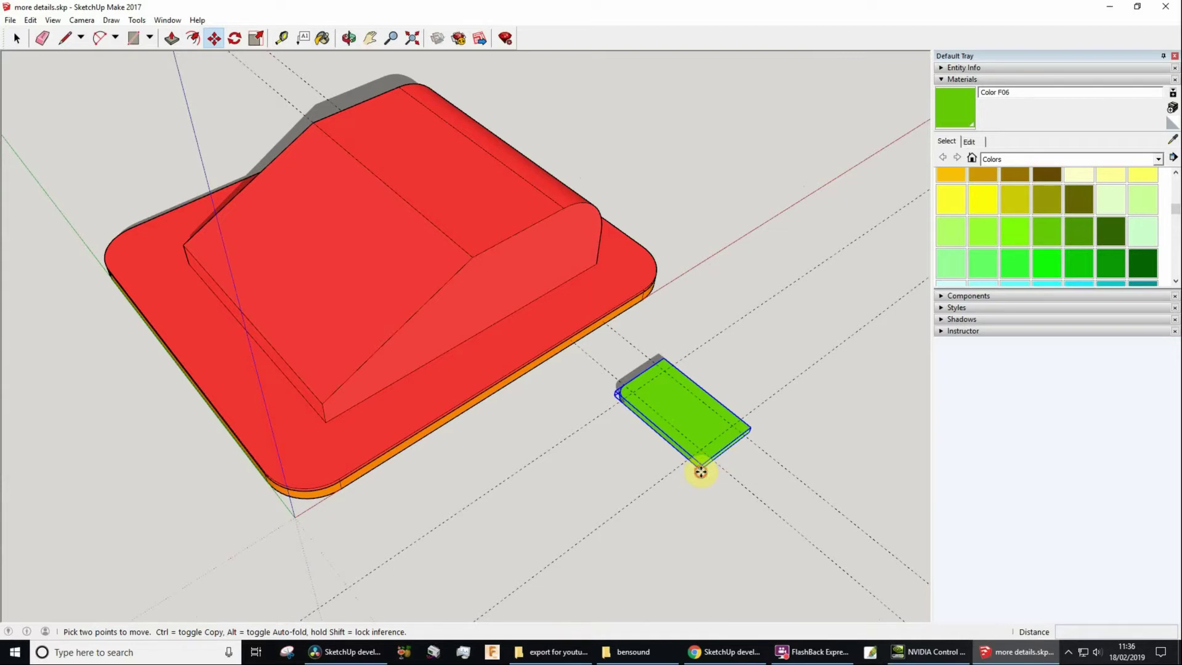
left_click(435, 196)
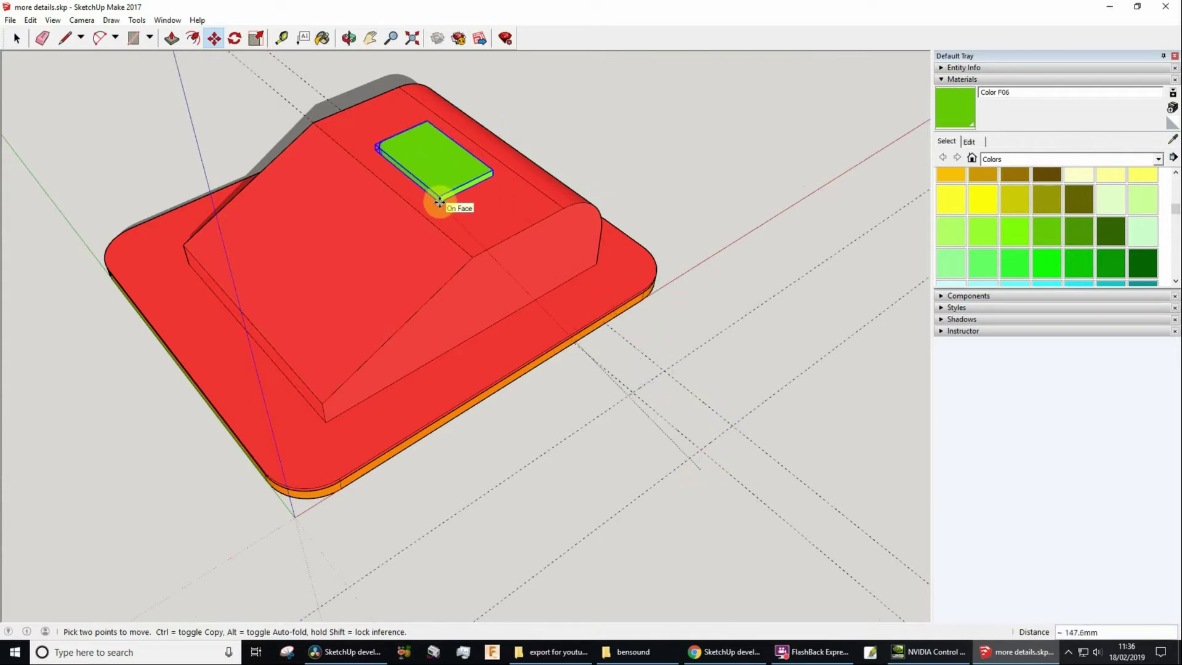
middle_click_drag(470, 219, 522, 282)
scroll(472, 222, "up", 5)
scroll(478, 197, "down", 1)
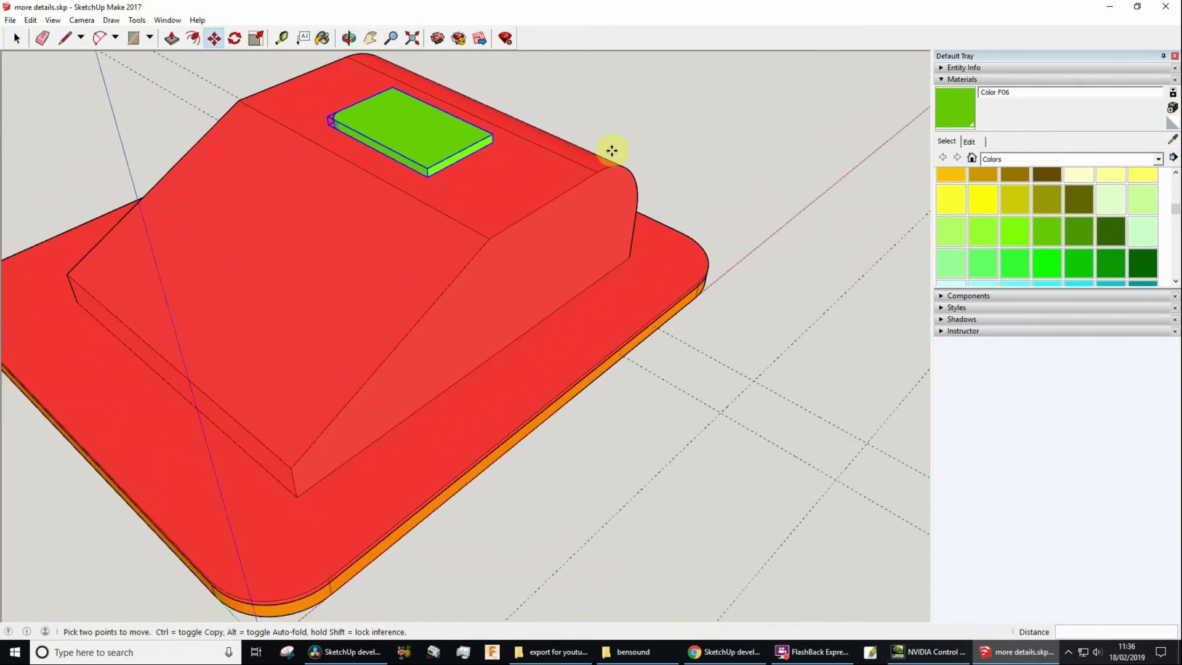
key("space")
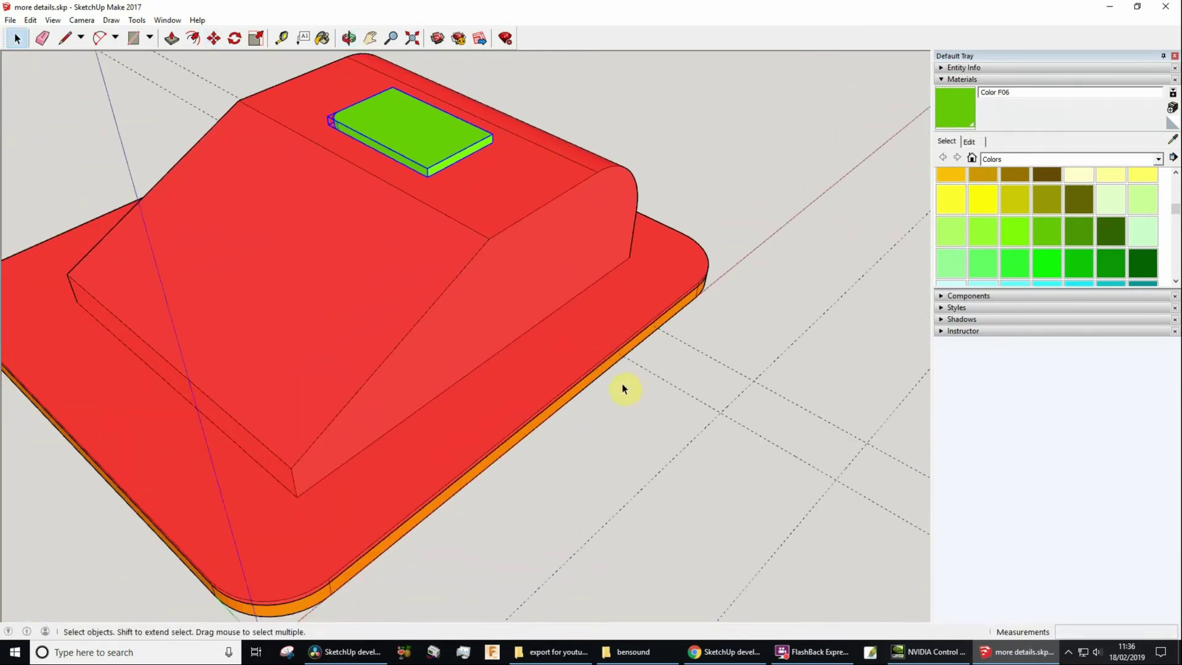
middle_click_drag(627, 383, 779, 461)
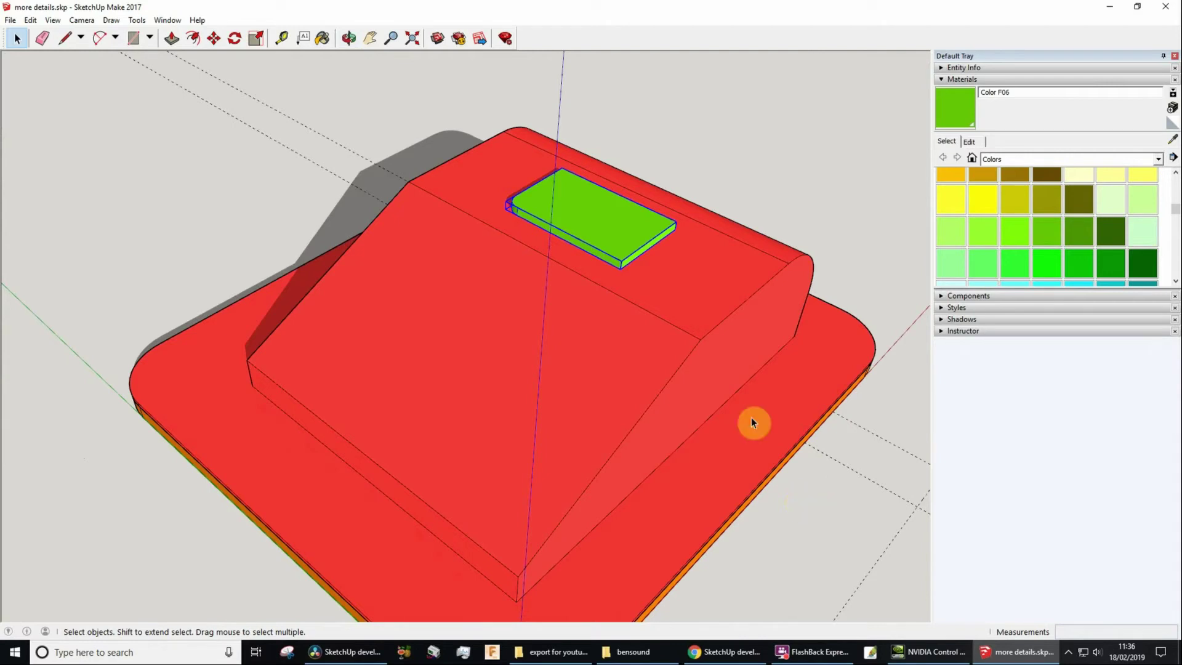
- Open the switch panel component on the red block to inspect its geometry and axes, and close it again
left_click(409, 132)
middle_click_drag(290, 300, 383, 305)
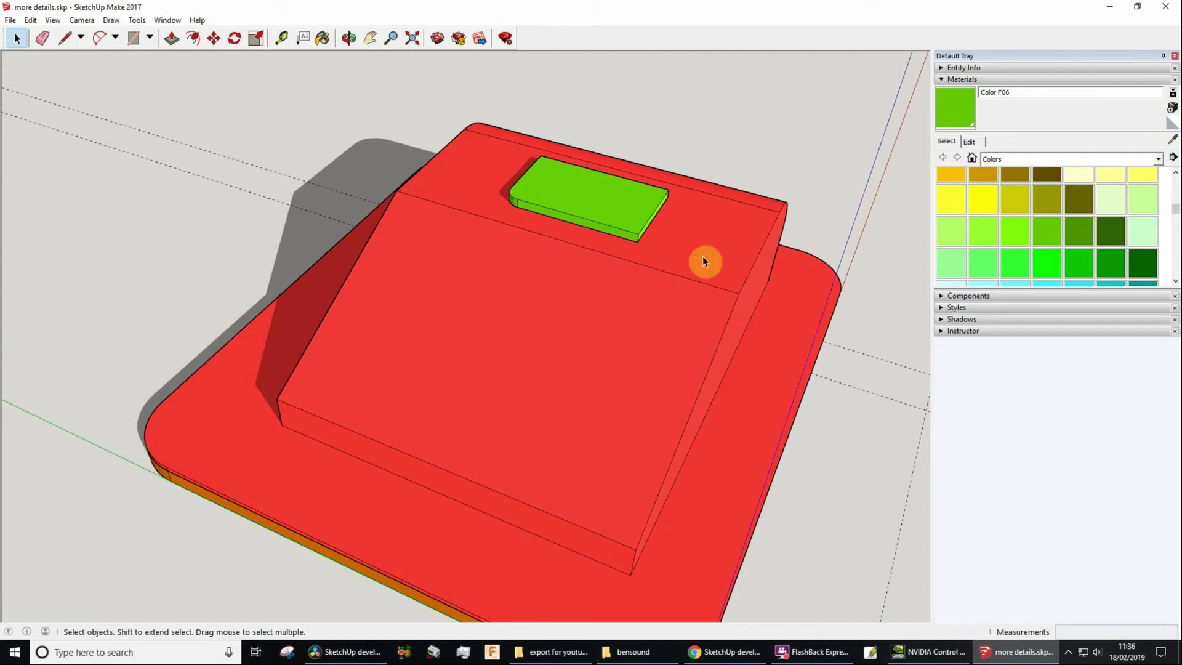
triple_click(589, 182)
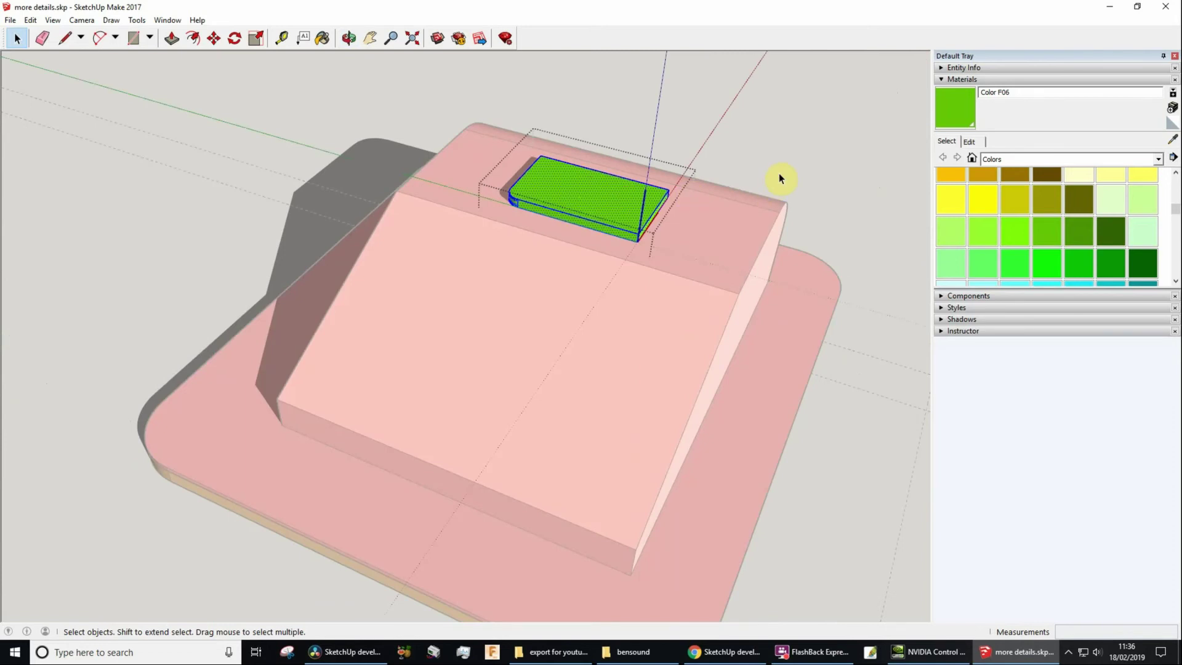
left_click(779, 173)
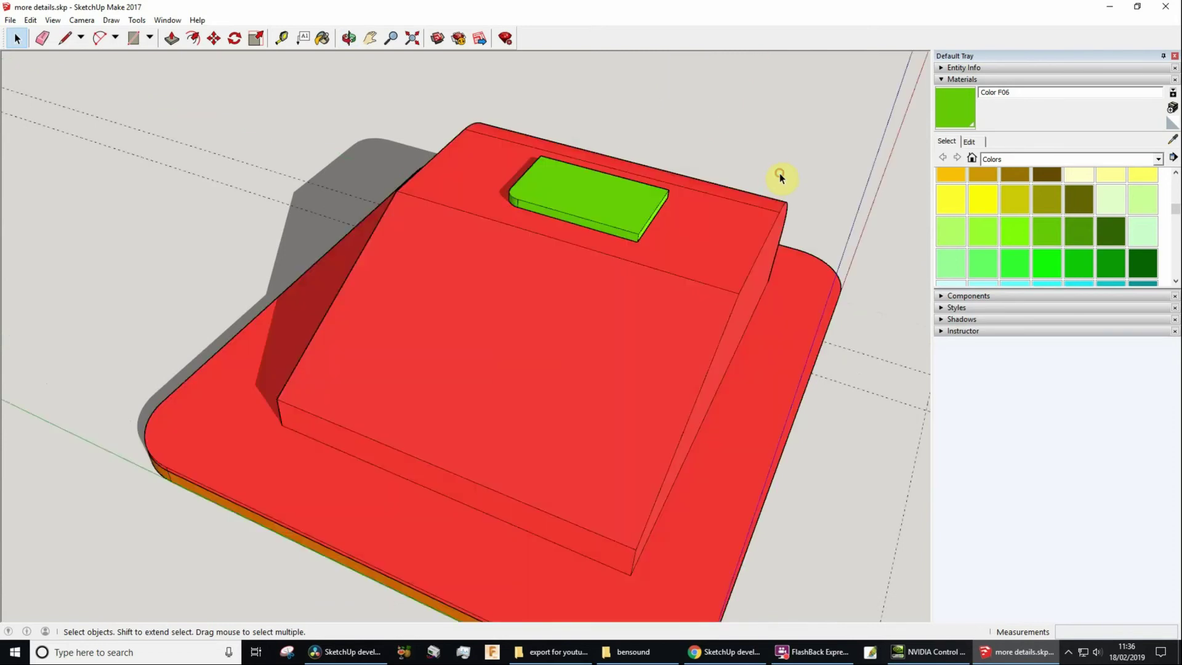
- Show the properties of the in-model switch panel component definition, including its alignment settings
left_click(941, 294)
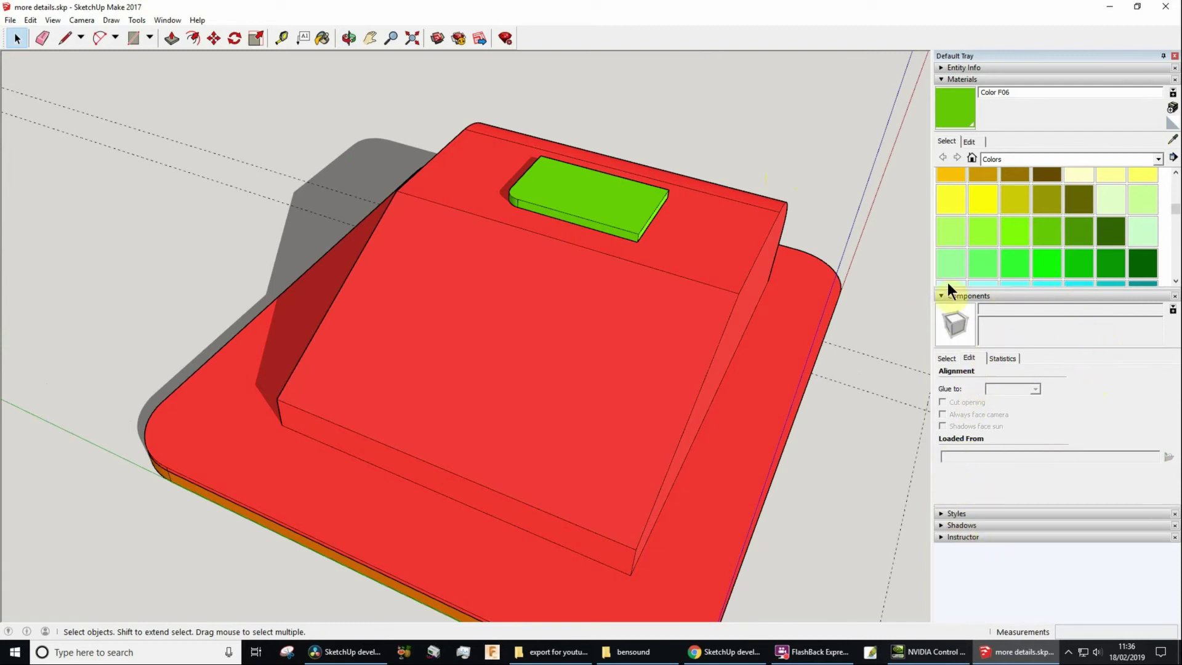
left_click(955, 357)
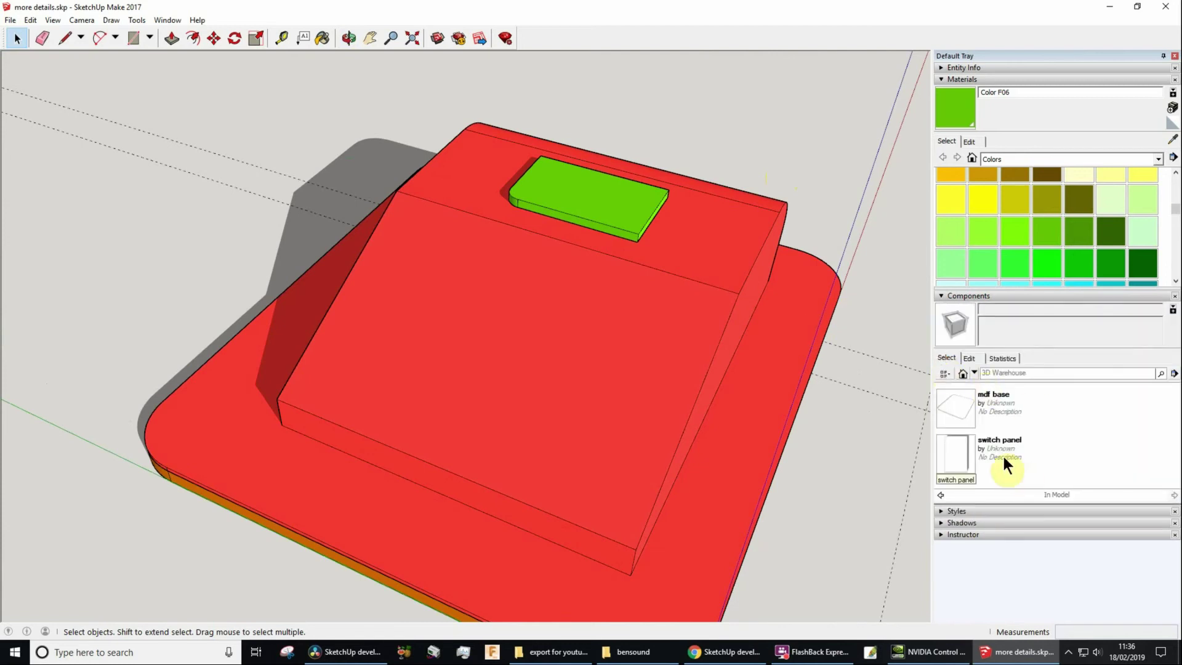
right_click(1032, 446)
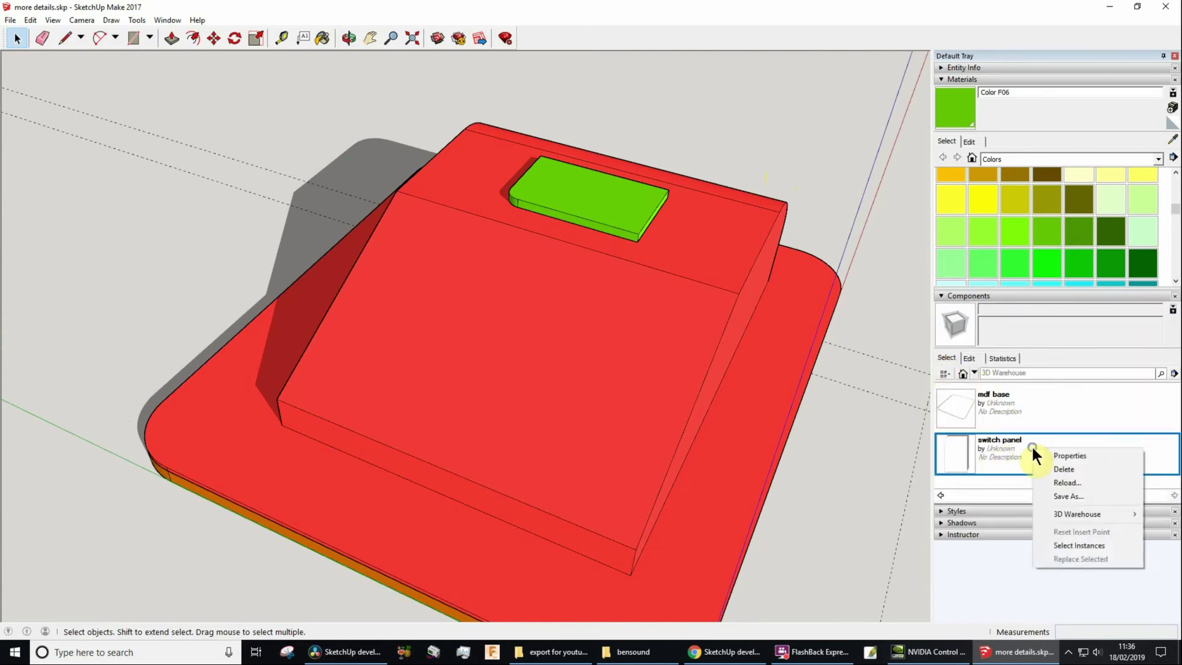
left_click(1070, 456)
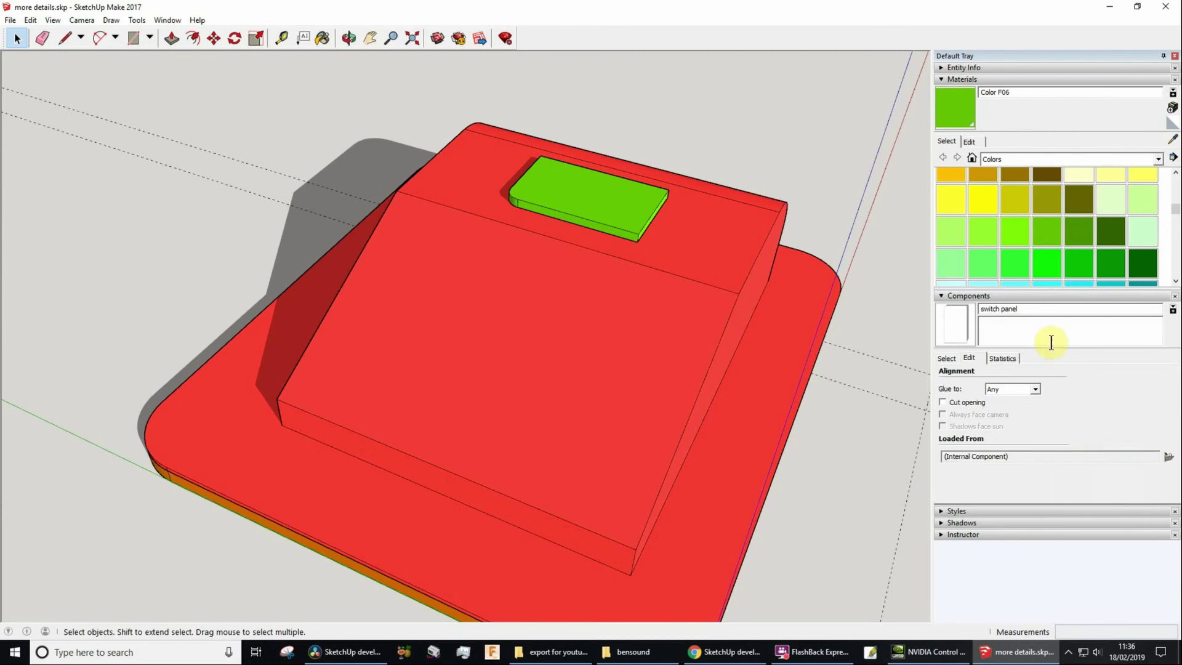